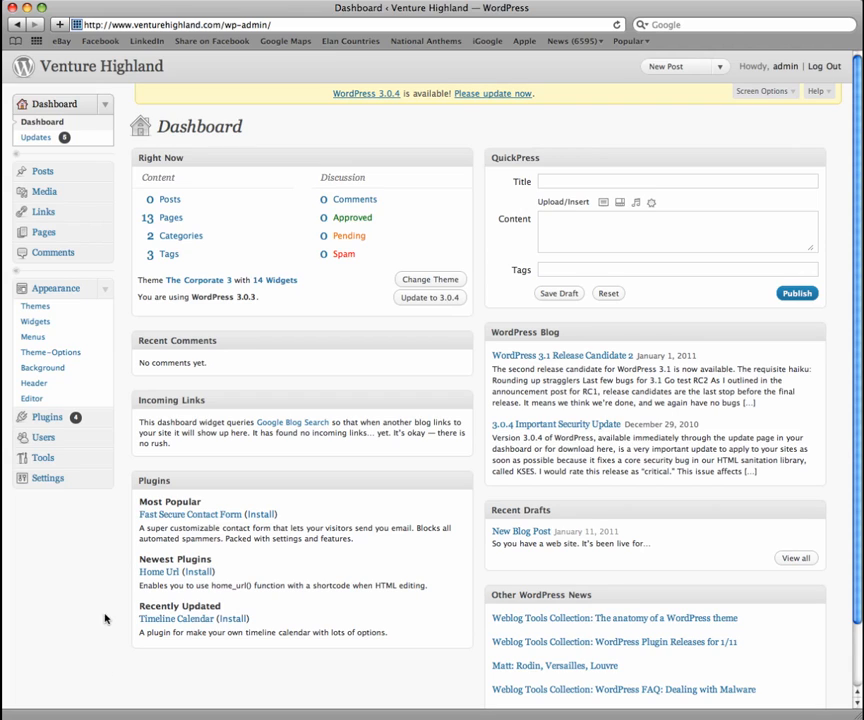
Create a new blog post and title it "Title for New Blog Post"
{"action": "left_click", "coordinate": [60, 177]}
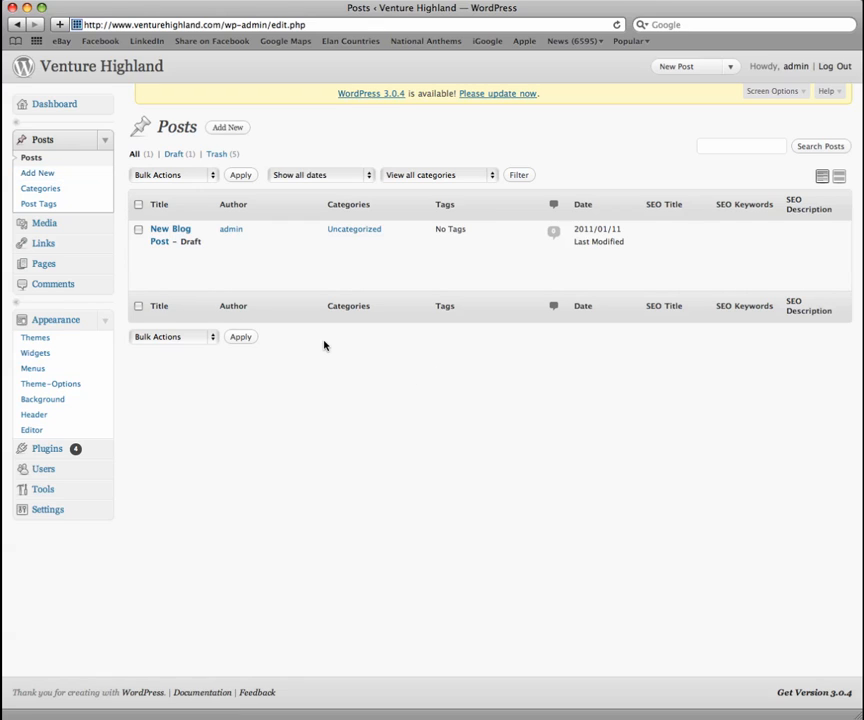
{"action": "mouse_move", "coordinate": [216, 253]}
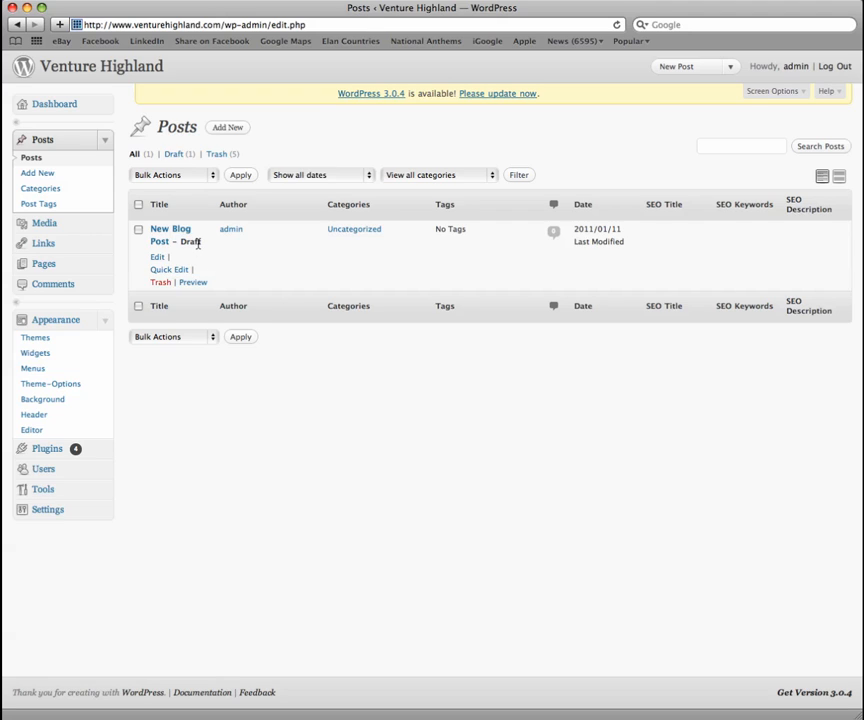
{"action": "left_click", "coordinate": [228, 128]}
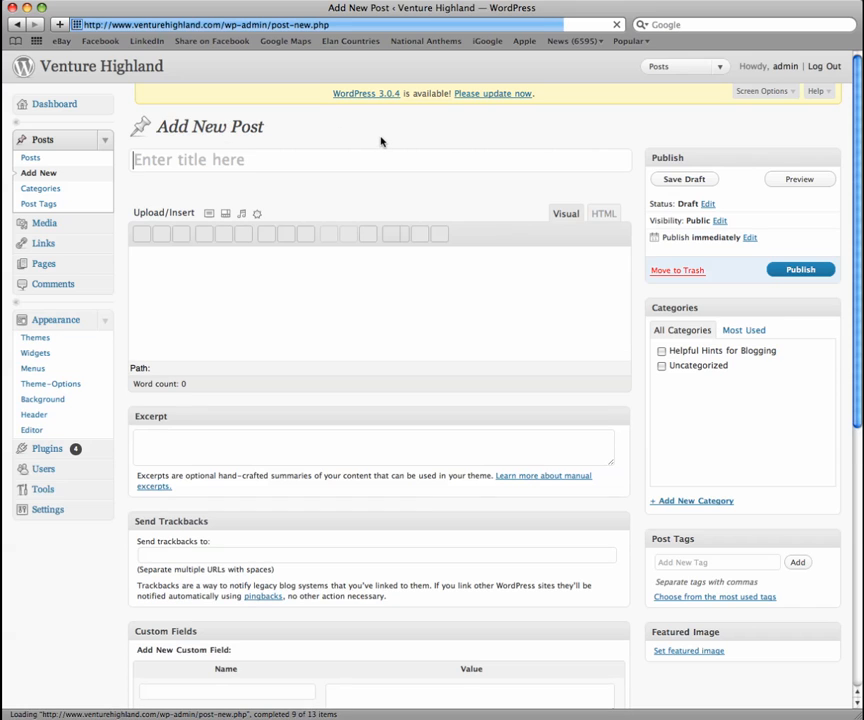
{"action": "type", "text": "Title fo"}
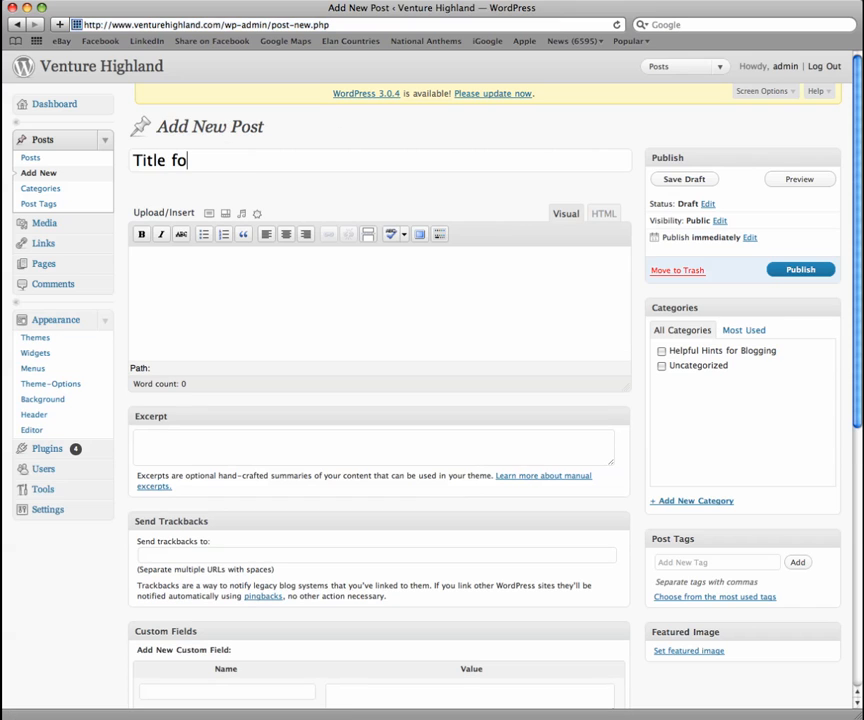
{"action": "type", "text": "r New Blog Post"}
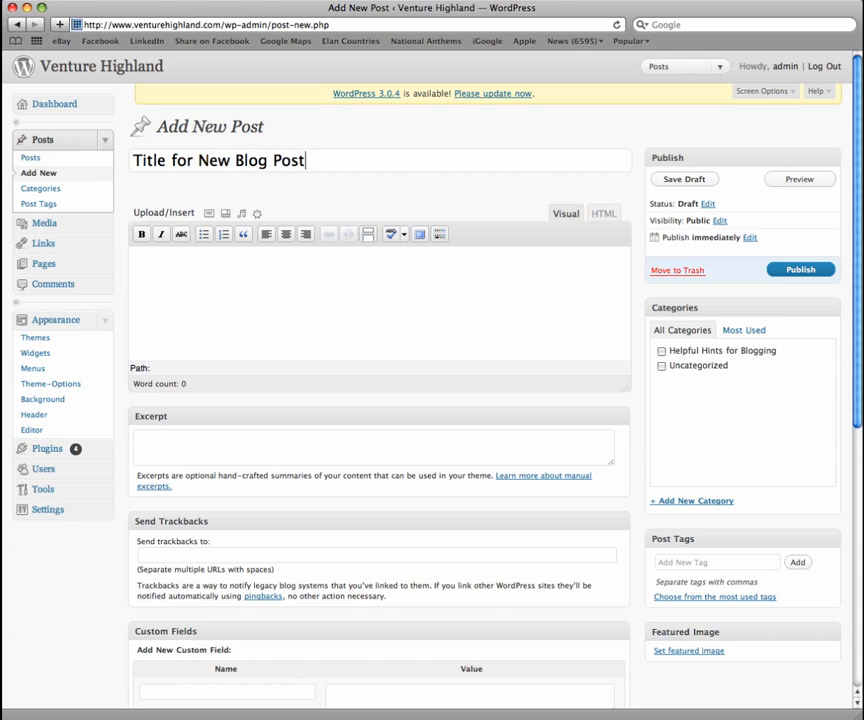
{"action": "key", "text": "Tab"}
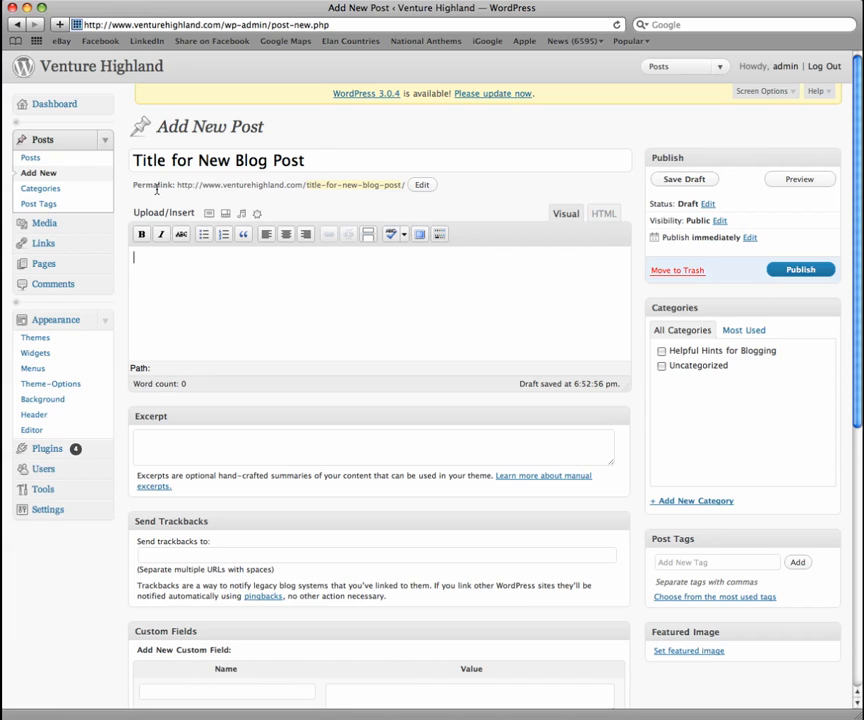
Change the editable part of the post's permalink to "title-new-blog-post"
{"action": "left_click", "coordinate": [422, 186]}
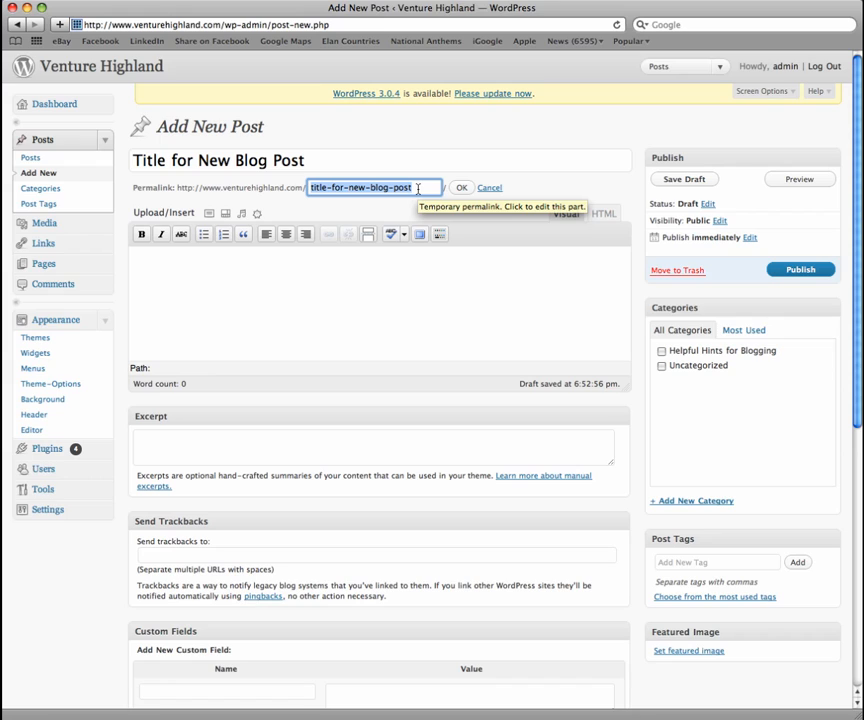
{"action": "type", "text": "title-"}
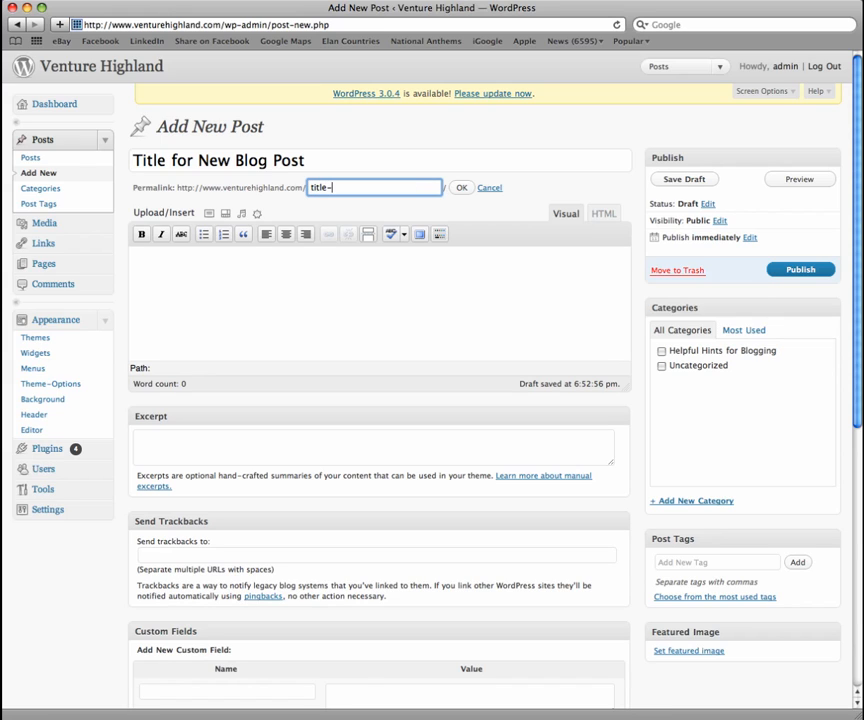
{"action": "type", "text": "new-blog-post"}
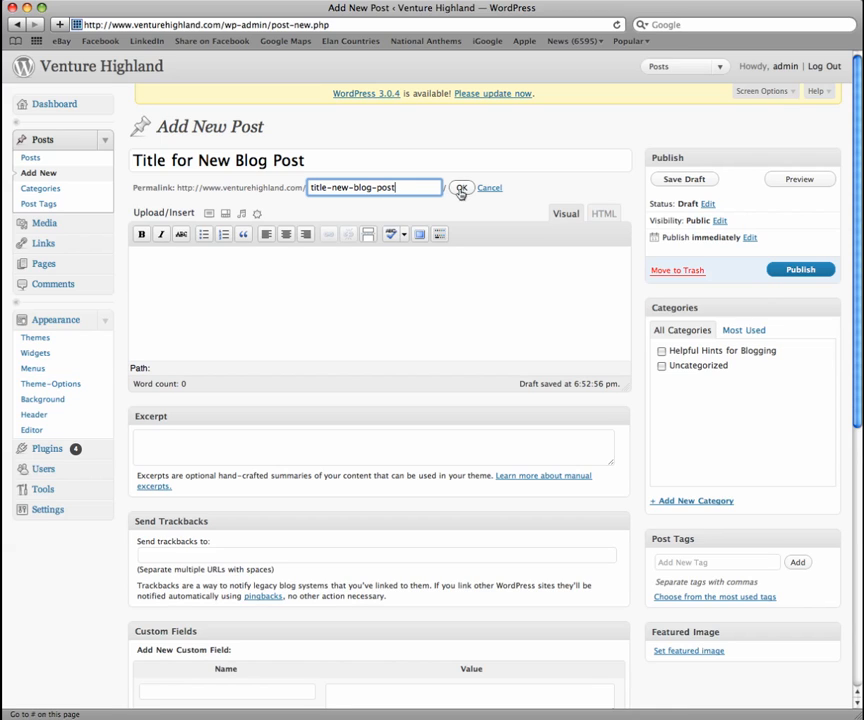
{"action": "left_click", "coordinate": [461, 189]}
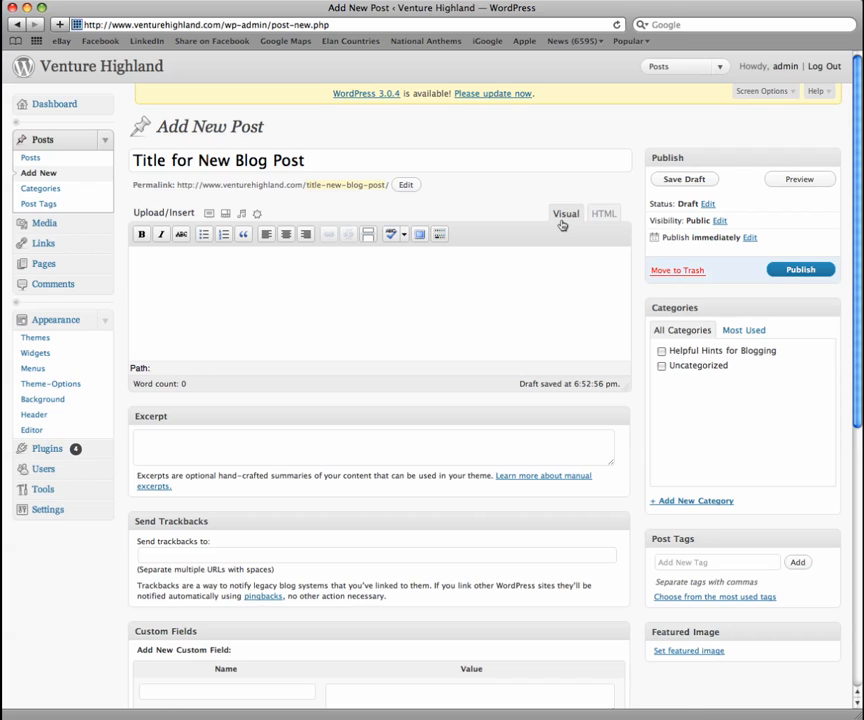
Compare the HTML and Visual modes of the post editor, finishing in Visual mode
{"action": "left_click", "coordinate": [603, 218]}
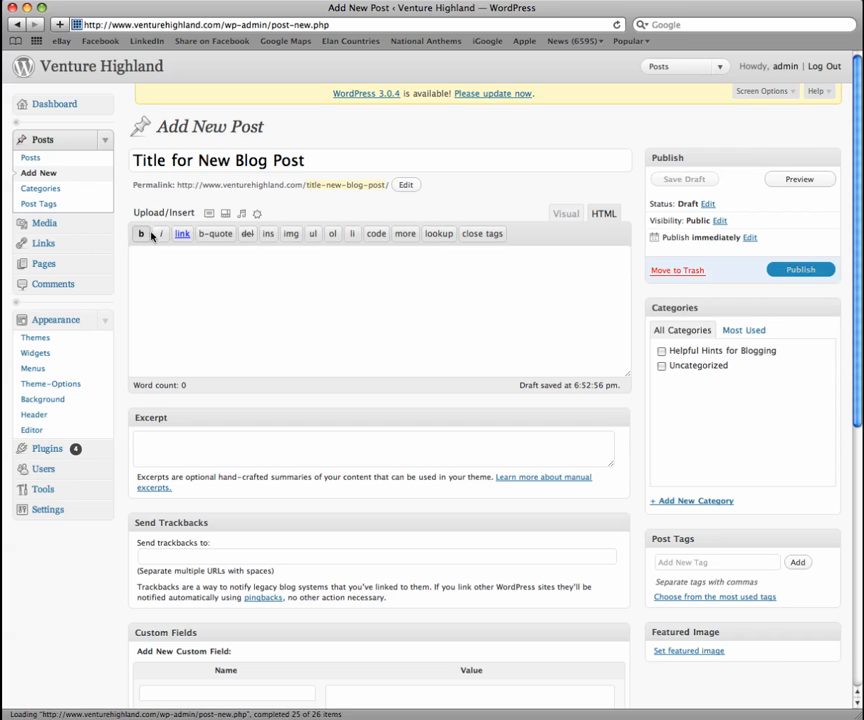
{"action": "left_click", "coordinate": [566, 214]}
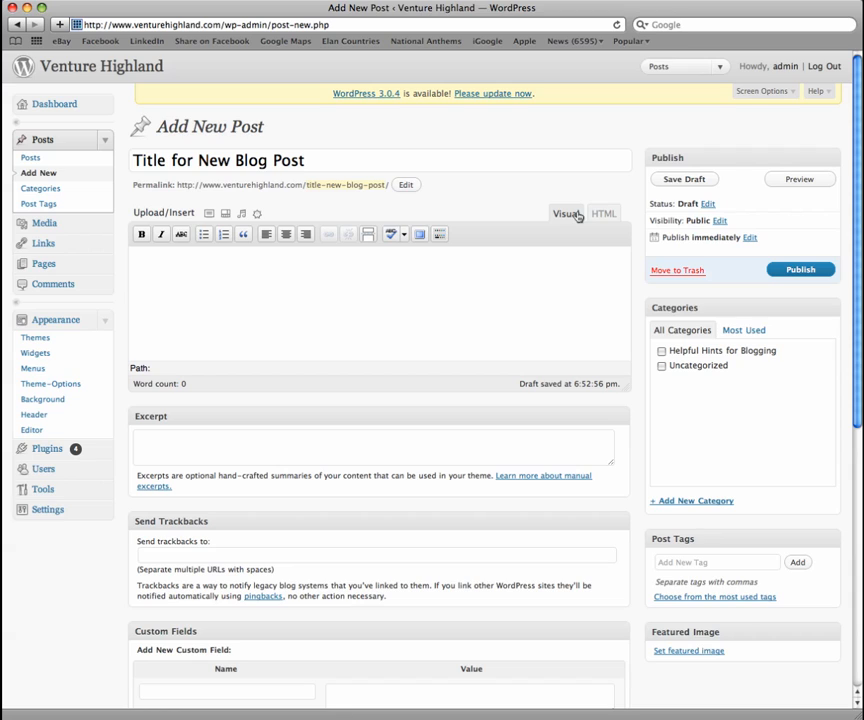
{"action": "left_click", "coordinate": [600, 215]}
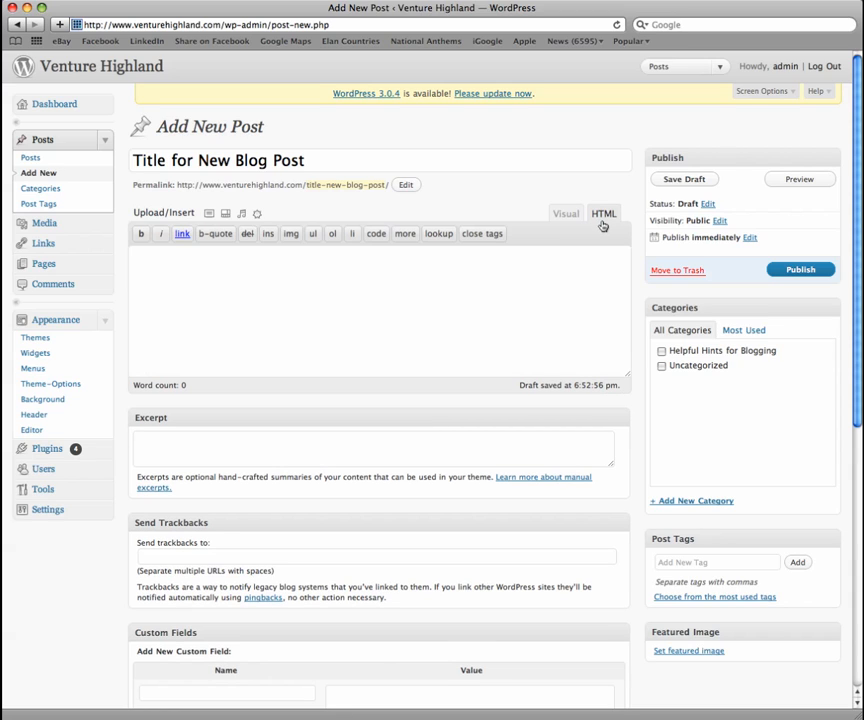
{"action": "left_click", "coordinate": [571, 270]}
{"action": "left_click", "coordinate": [564, 215]}
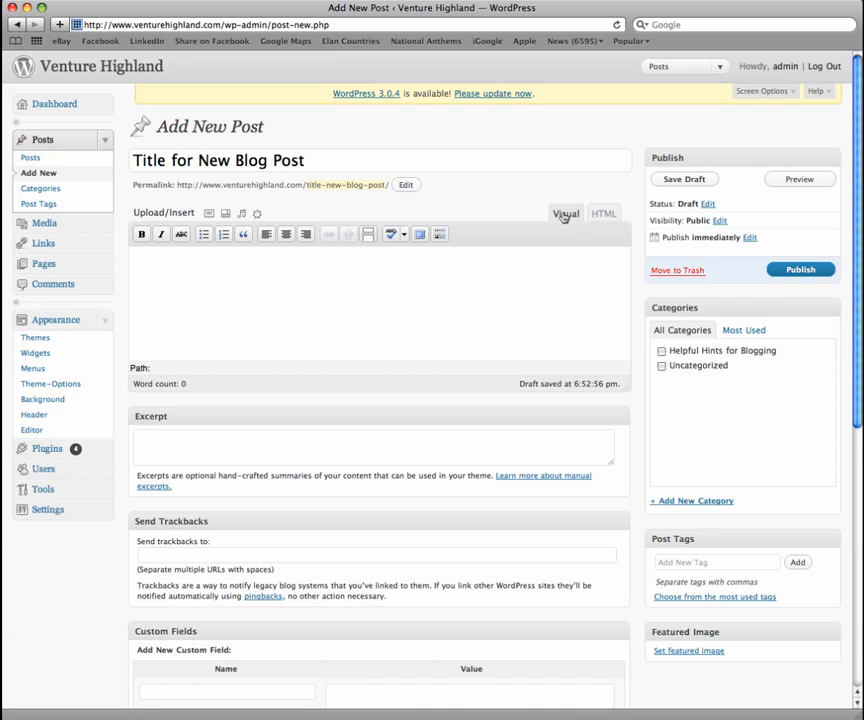
Write "I'm just going to type a couple of words to demonstrate." as the post's body text
{"action": "left_click", "coordinate": [313, 273]}
{"action": "type", "text": "I'm just going to type a couple "}
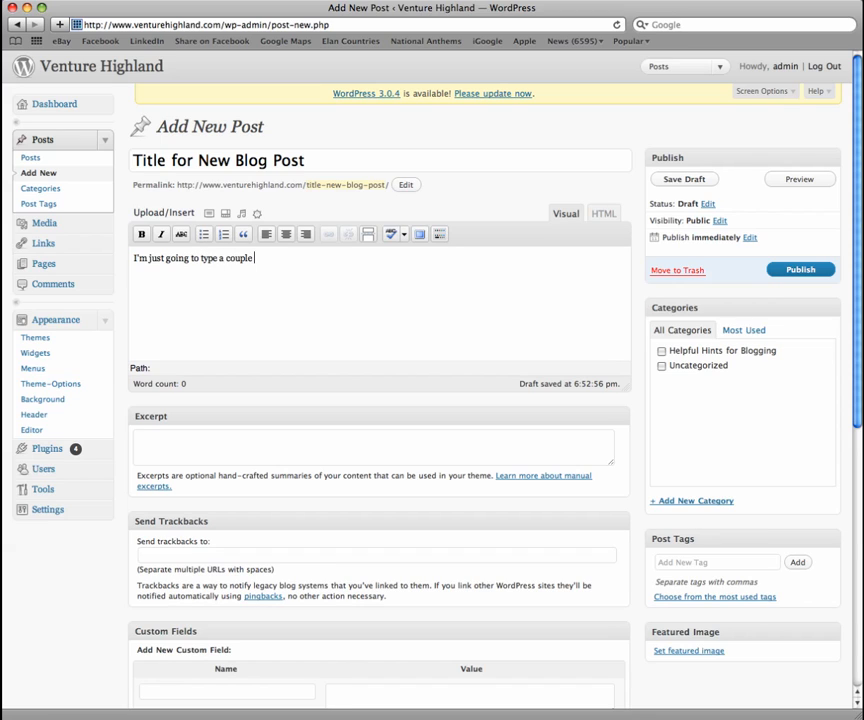
{"action": "type", "text": "of words to demonstration"}
{"action": "key", "text": "BackSpace"}
{"action": "key", "text": "BackSpace"}
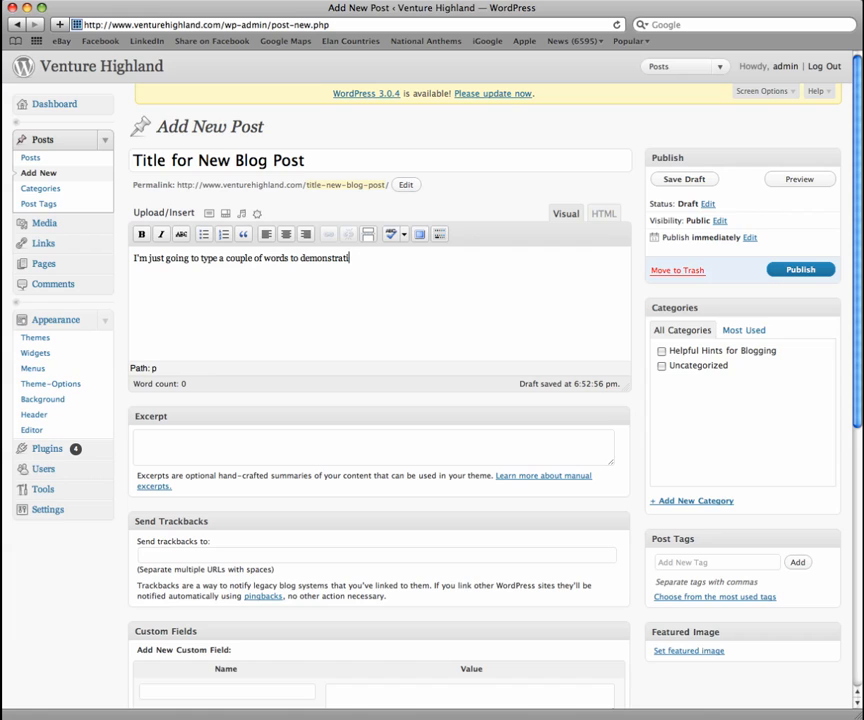
{"action": "key", "text": "BackSpace"}
{"action": "type", "text": "e."}
Make "going to" bold and "couple" italic in the body sentence
{"action": "left_click_drag", "start_coordinate": [166, 258], "coordinate": [199, 258]}
{"action": "left_click", "coordinate": [143, 235]}
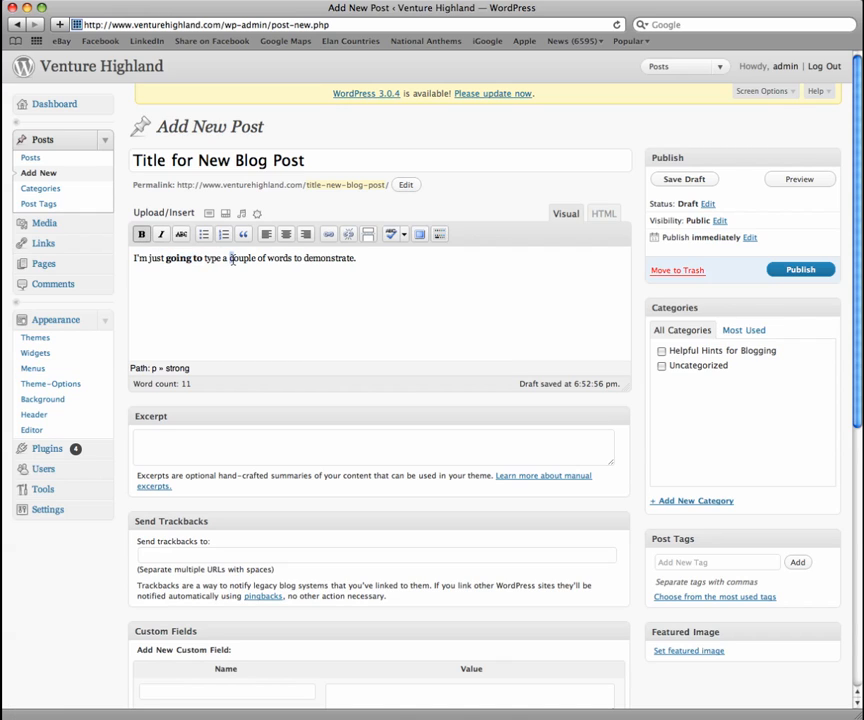
{"action": "left_click_drag", "start_coordinate": [231, 258], "coordinate": [257, 258]}
{"action": "left_click", "coordinate": [166, 237]}
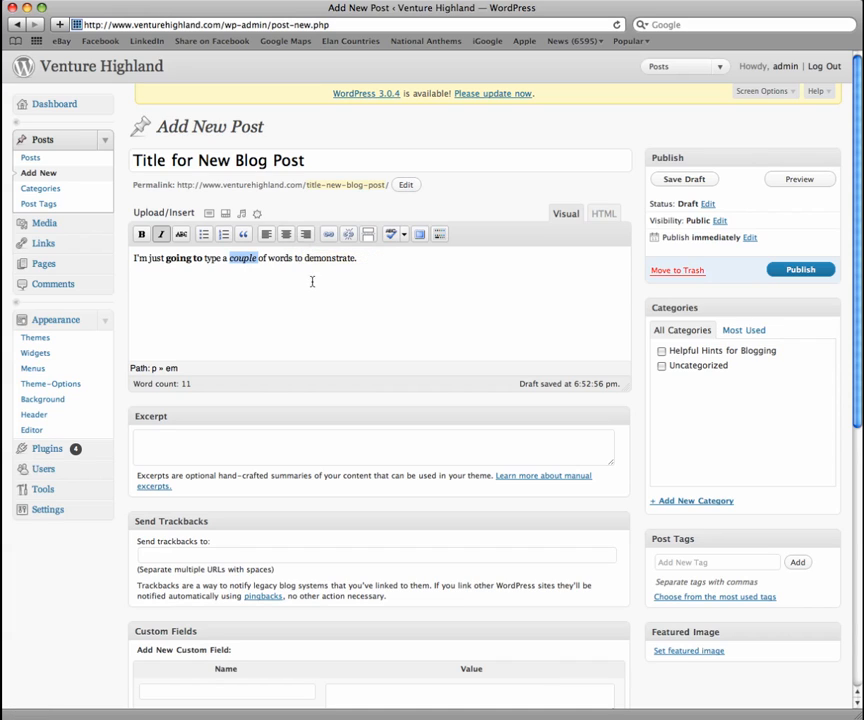
{"action": "left_click", "coordinate": [306, 258]}
{"action": "left_click_drag", "start_coordinate": [306, 258], "coordinate": [356, 259]}
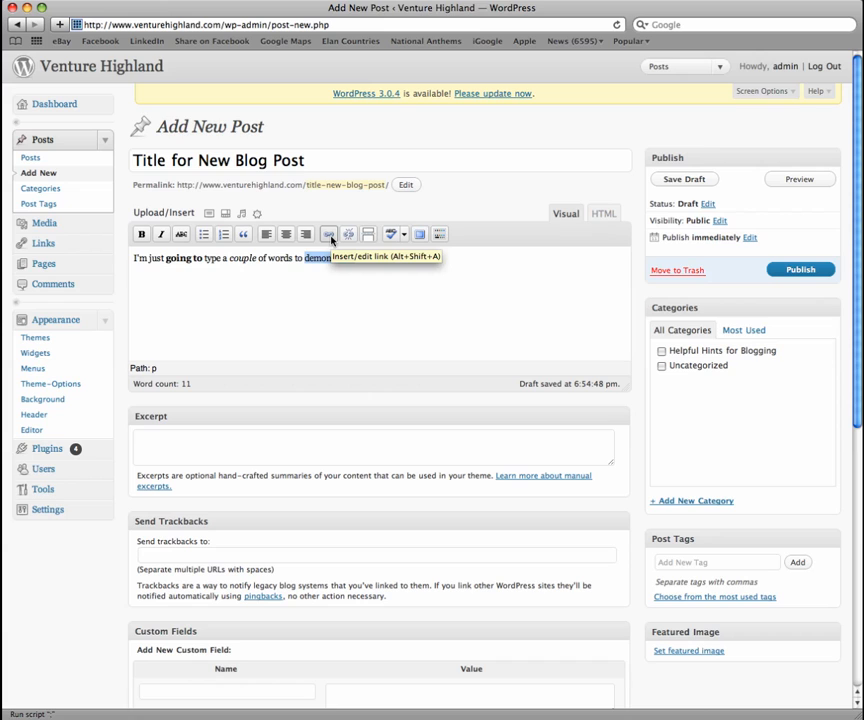
{"action": "left_click", "coordinate": [331, 239]}
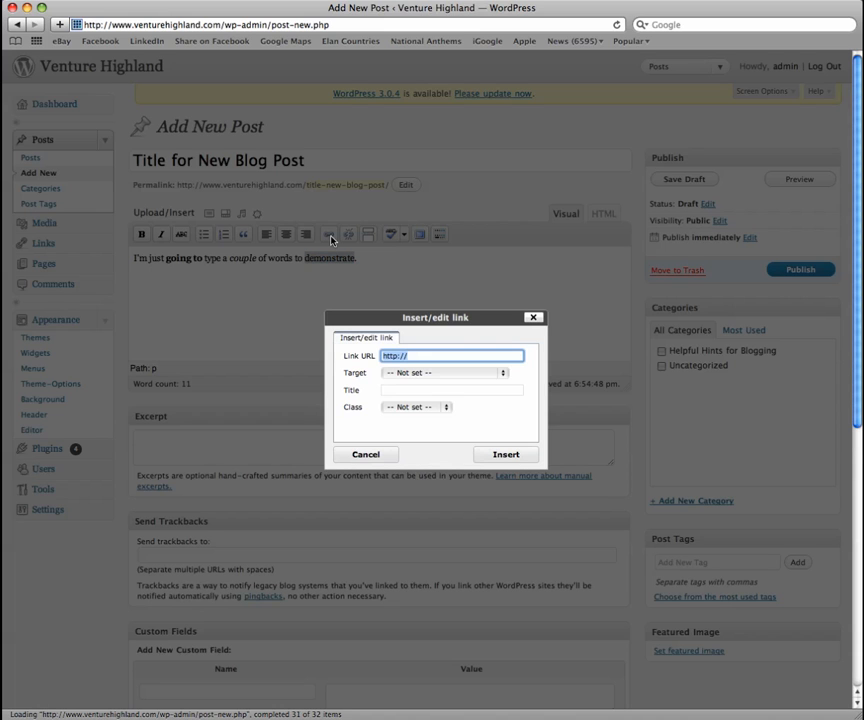
{"action": "left_click", "coordinate": [430, 356]}
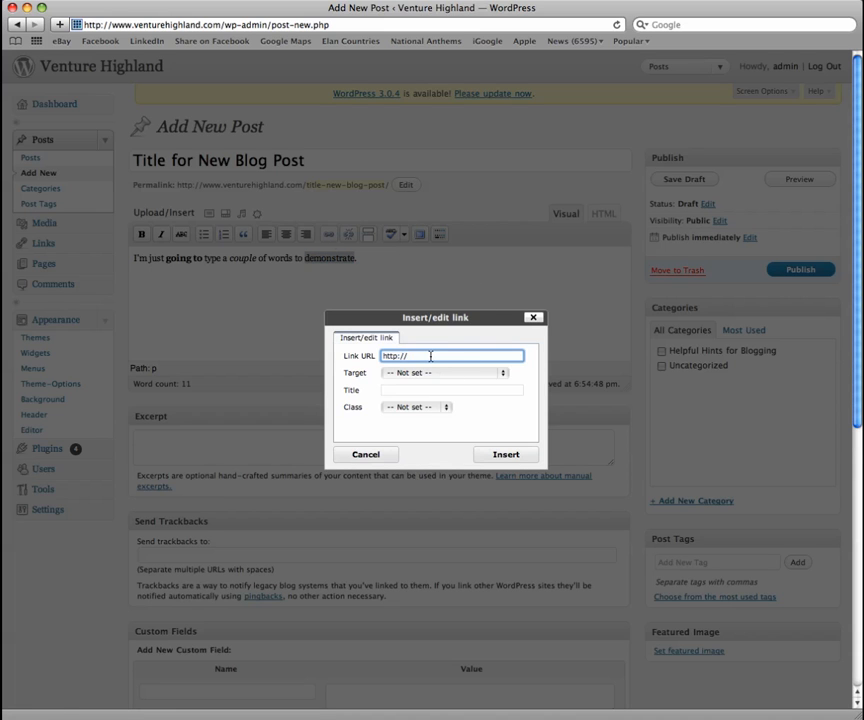
{"action": "type", "text": "www.theurldr.com"}
{"action": "left_click", "coordinate": [505, 376]}
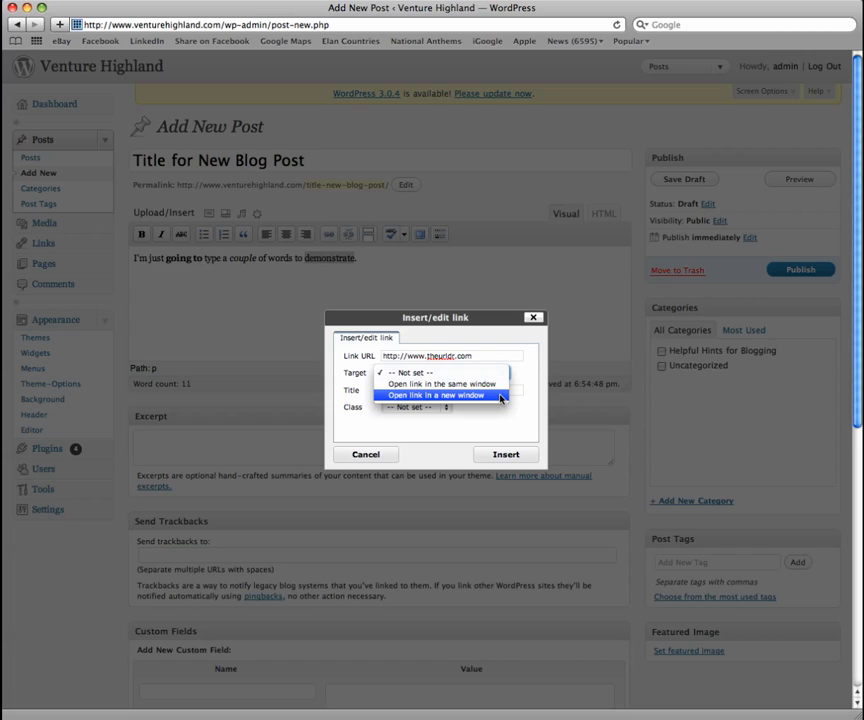
{"action": "left_click", "coordinate": [501, 396]}
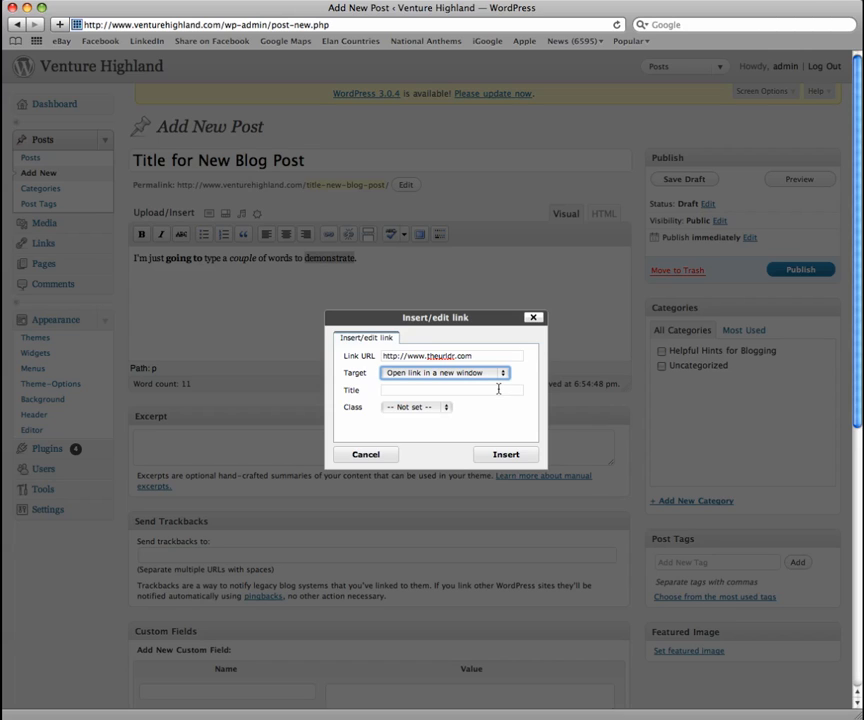
{"action": "left_click", "coordinate": [497, 389]}
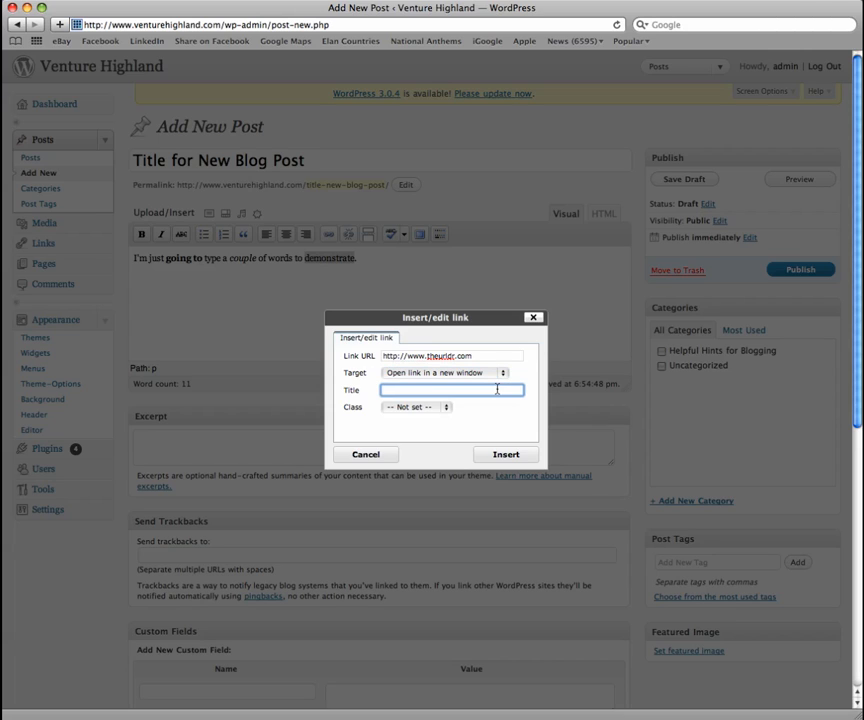
{"action": "type", "text": "The URL Dr"}
{"action": "left_click", "coordinate": [506, 455]}
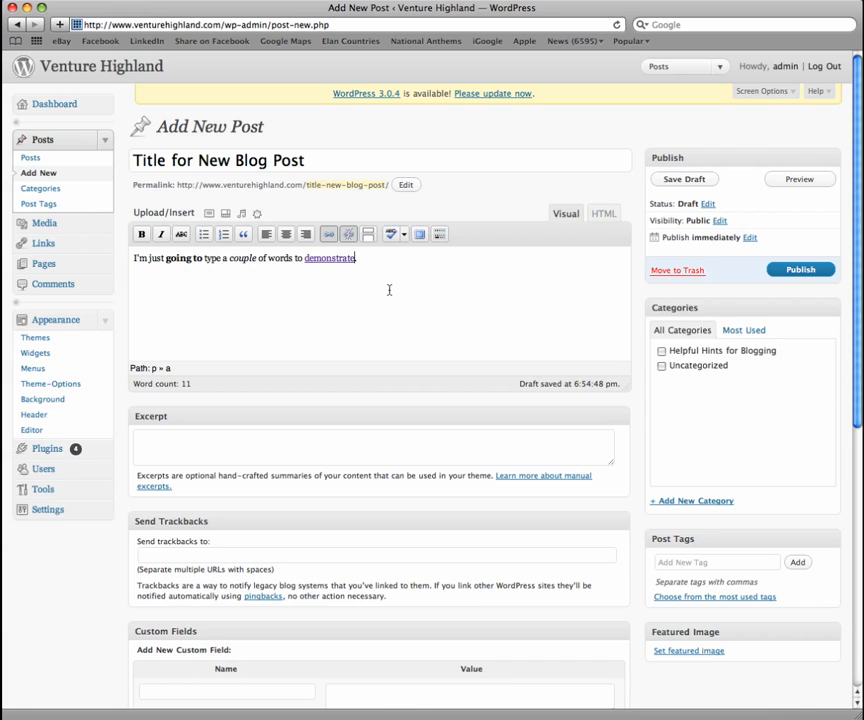
Upload affordable-web-design.jpg from the computer for insertion at the start of the body text
{"action": "left_click", "coordinate": [133, 258]}
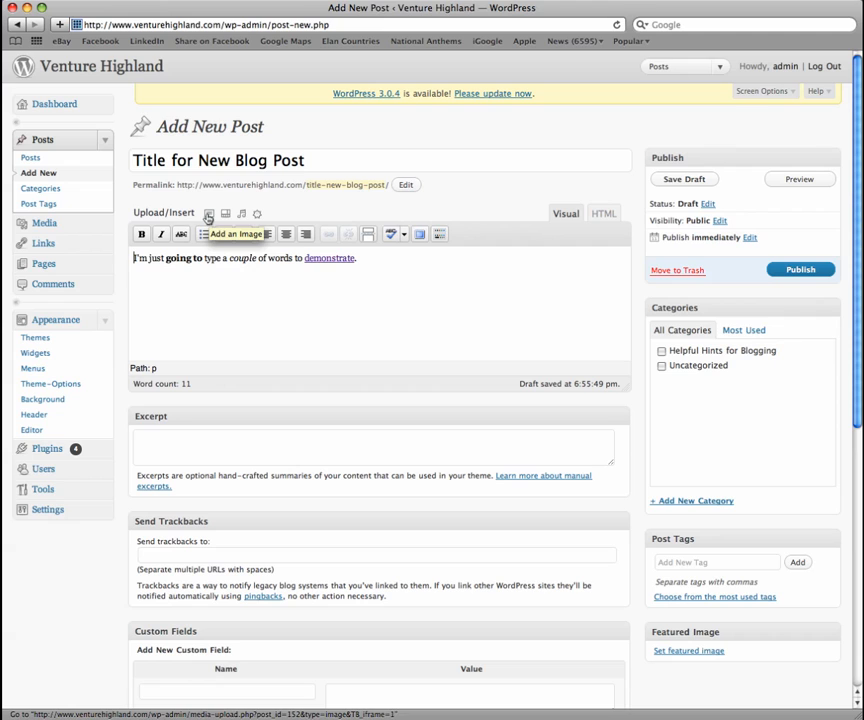
{"action": "left_click", "coordinate": [208, 216]}
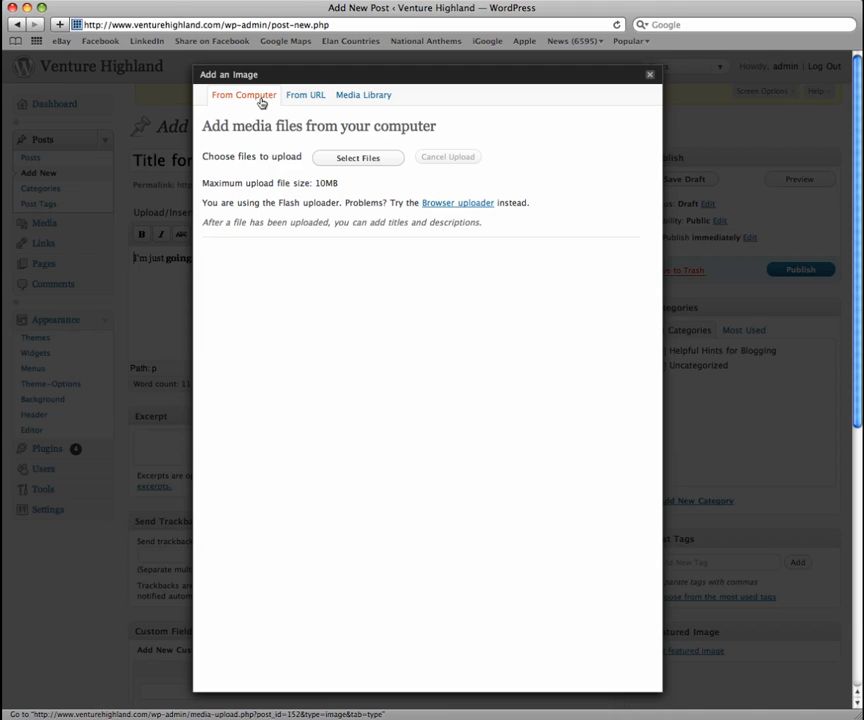
{"action": "left_click", "coordinate": [350, 162]}
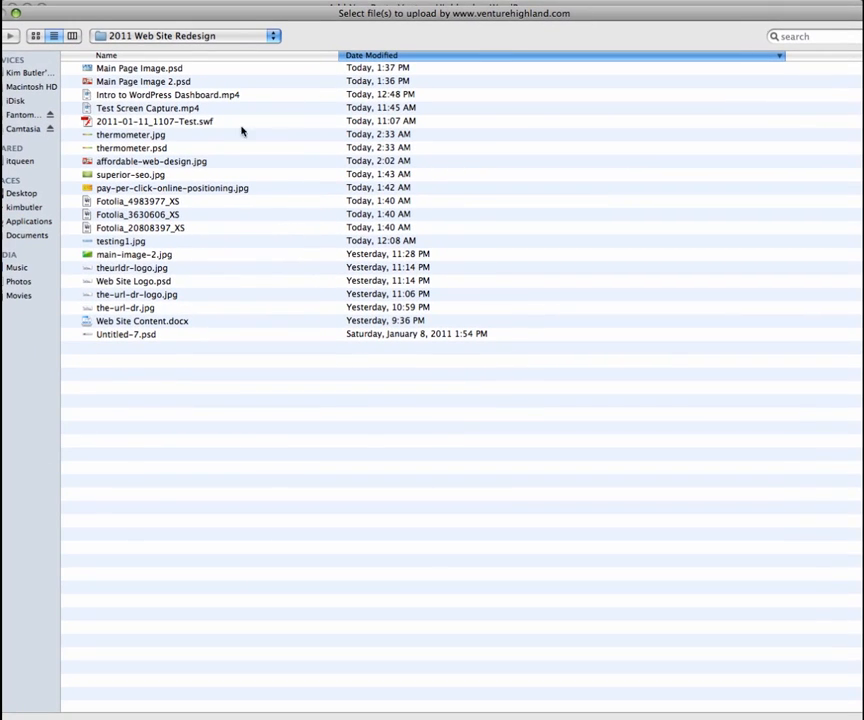
{"action": "left_click", "coordinate": [180, 165]}
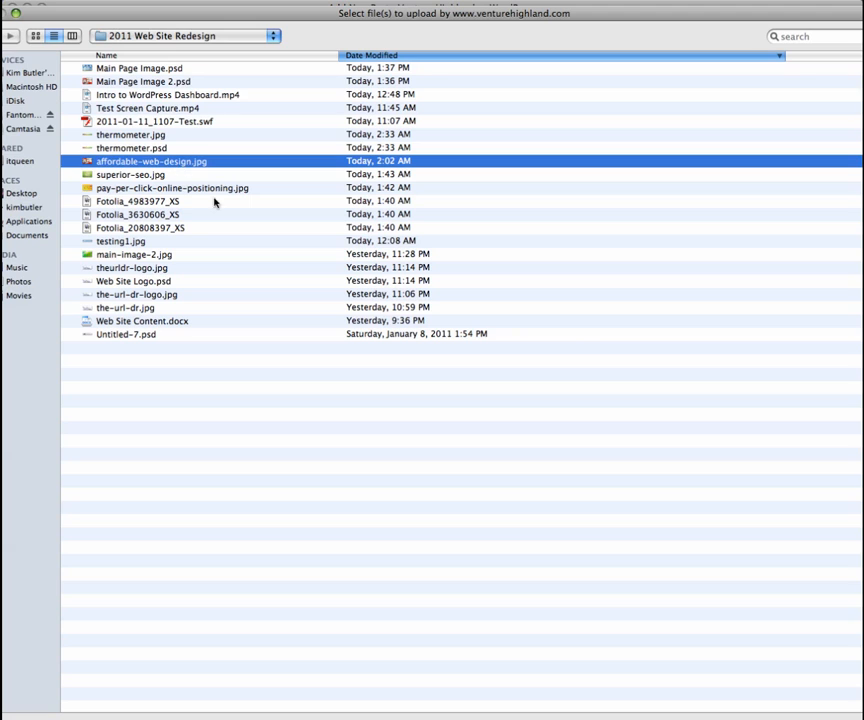
{"action": "key", "text": "Return"}
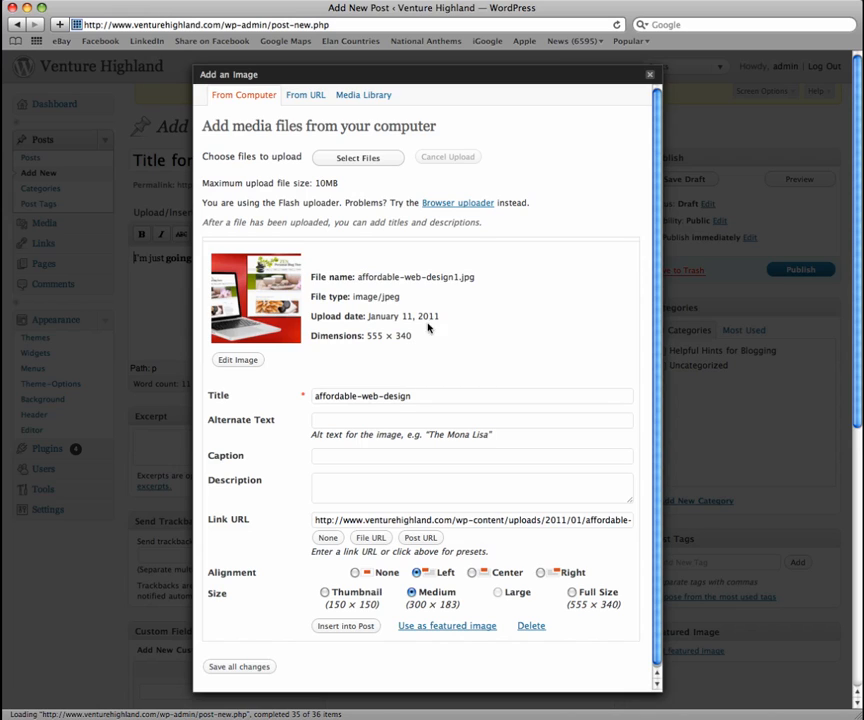
Insert the image into the post with alternate text "Affordable Web Design", caption "You can type in a caption" and description "Just for you. It doesn't show up."
{"action": "left_click", "coordinate": [406, 422]}
{"action": "type", "text": "Aff"}
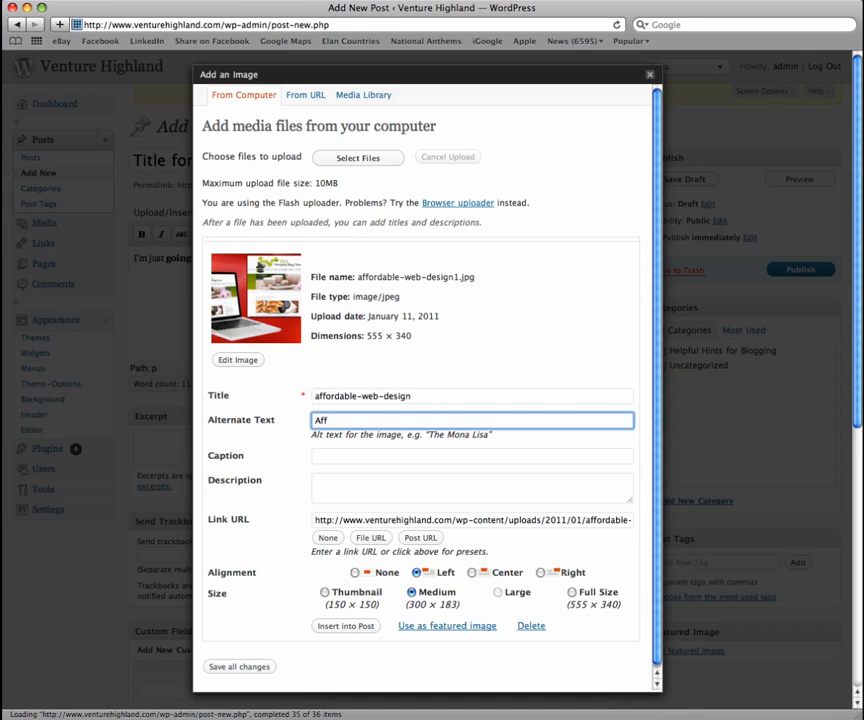
{"action": "type", "text": "ordable Web Design"}
{"action": "left_click", "coordinate": [430, 458]}
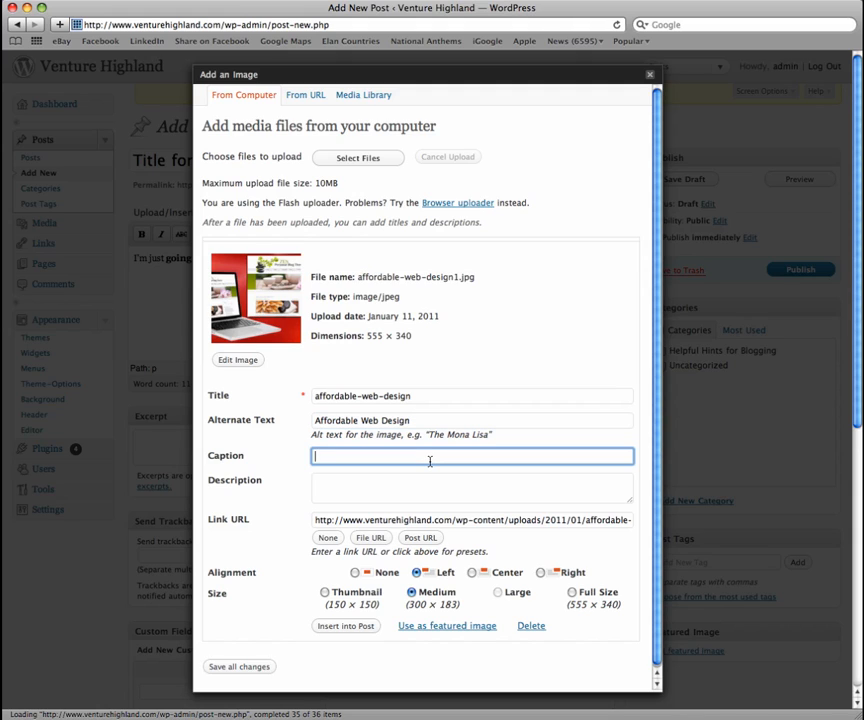
{"action": "type", "text": "You can type in a caption"}
{"action": "left_click", "coordinate": [460, 483]}
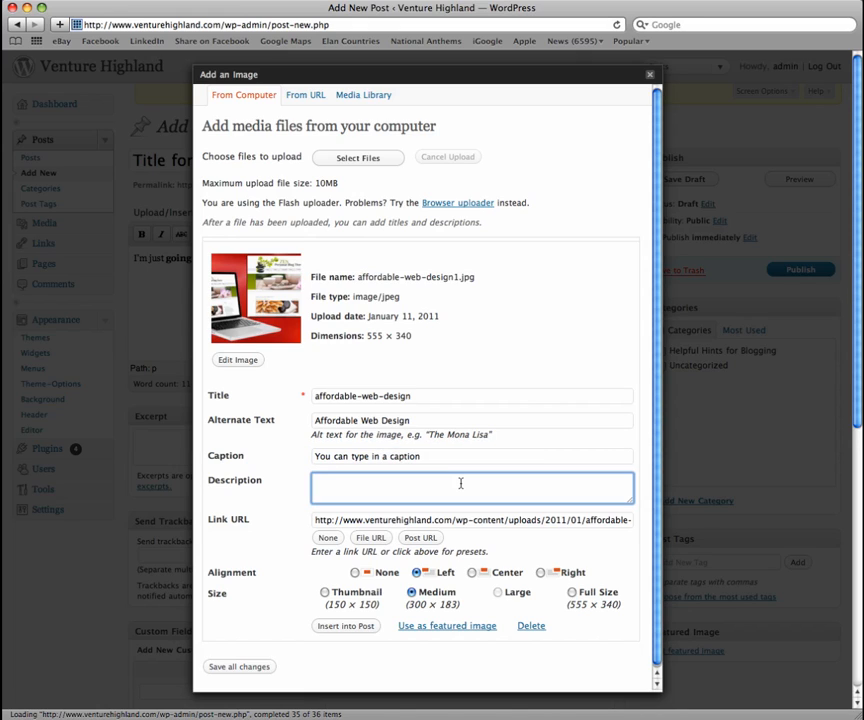
{"action": "type", "text": "Just for you. It doesn't show up."}
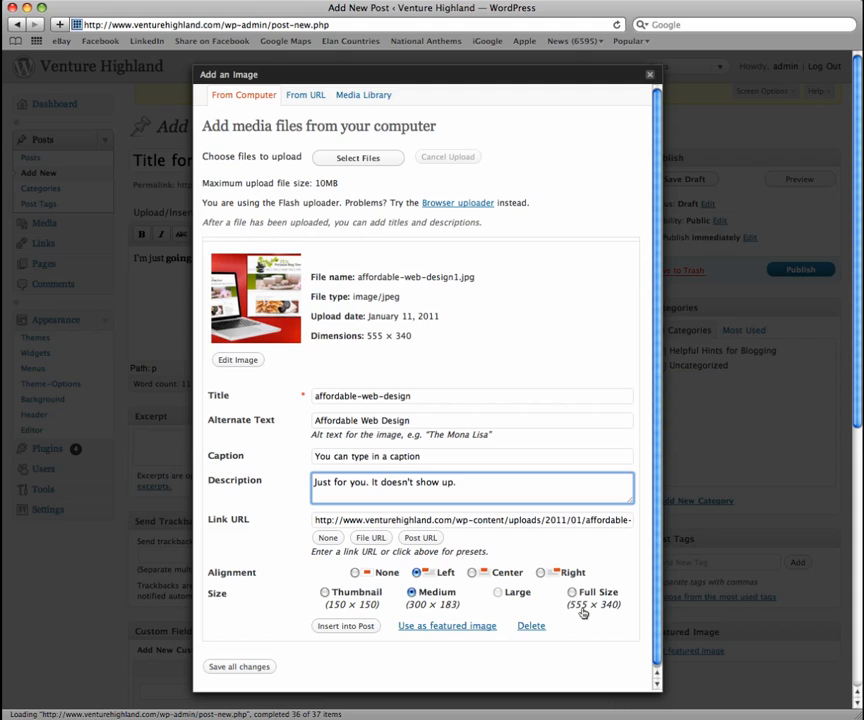
{"action": "left_click", "coordinate": [342, 630]}
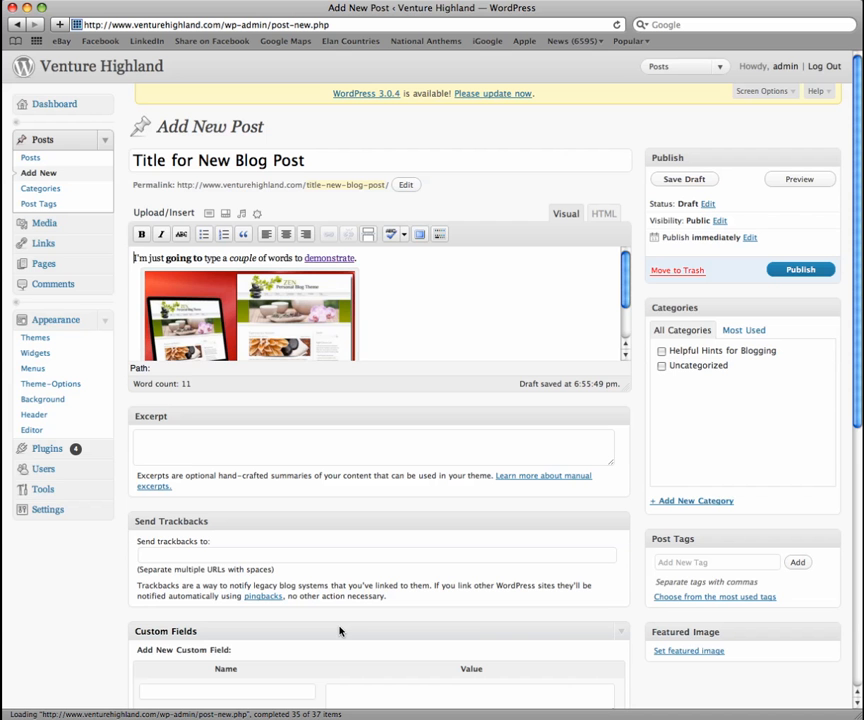
Review the inserted image and caption in the post body, and the Send Trackbacks field
{"action": "mouse_move", "coordinate": [625, 270]}
{"action": "left_mouse_down"}
{"action": "mouse_move", "coordinate": [627, 289]}
{"action": "mouse_move", "coordinate": [623, 251]}
{"action": "left_mouse_up"}
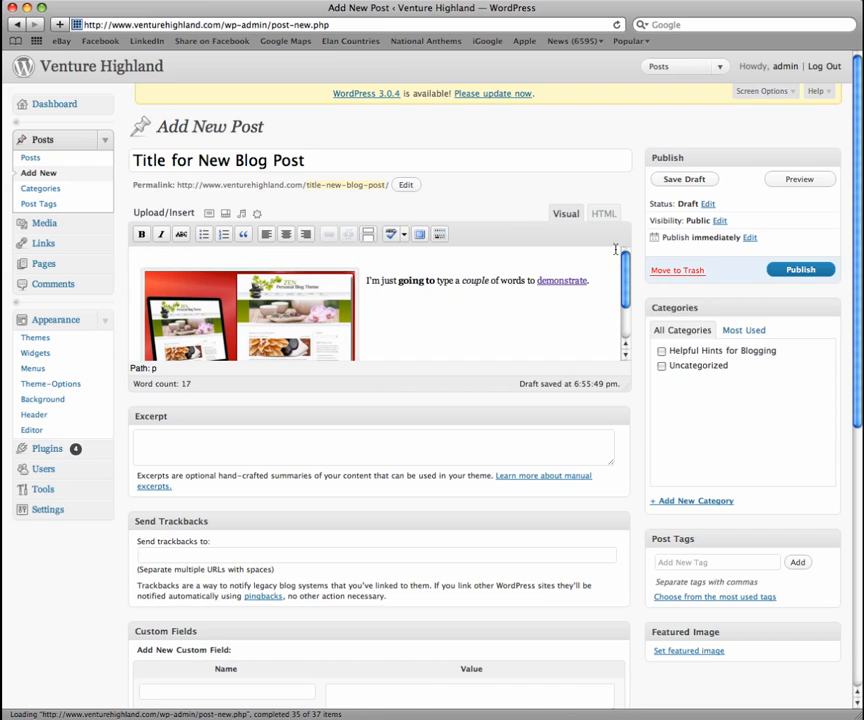
{"action": "left_click_drag", "start_coordinate": [626, 273], "coordinate": [626, 306]}
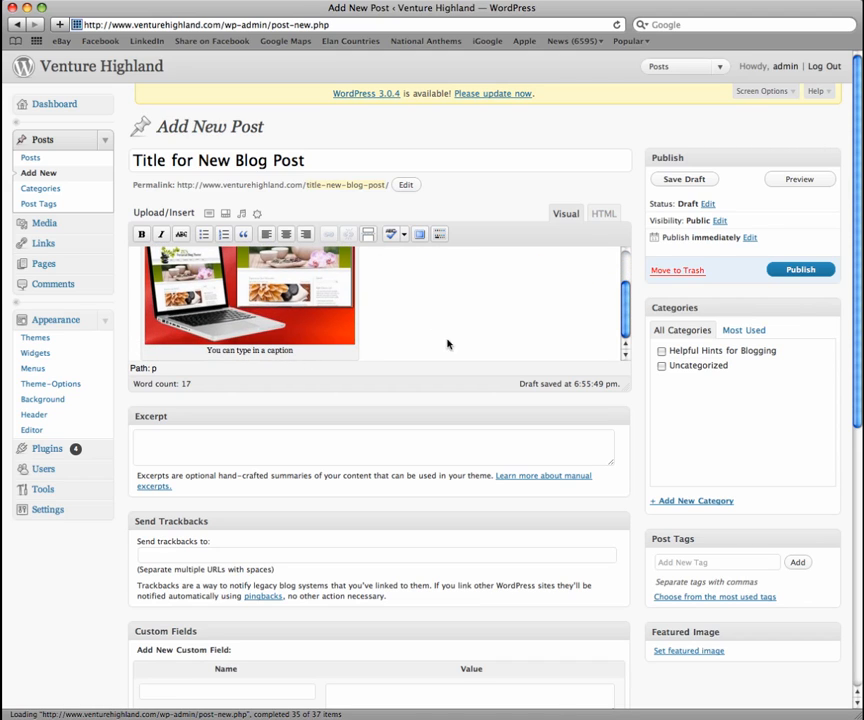
{"action": "left_click_drag", "start_coordinate": [627, 322], "coordinate": [625, 270]}
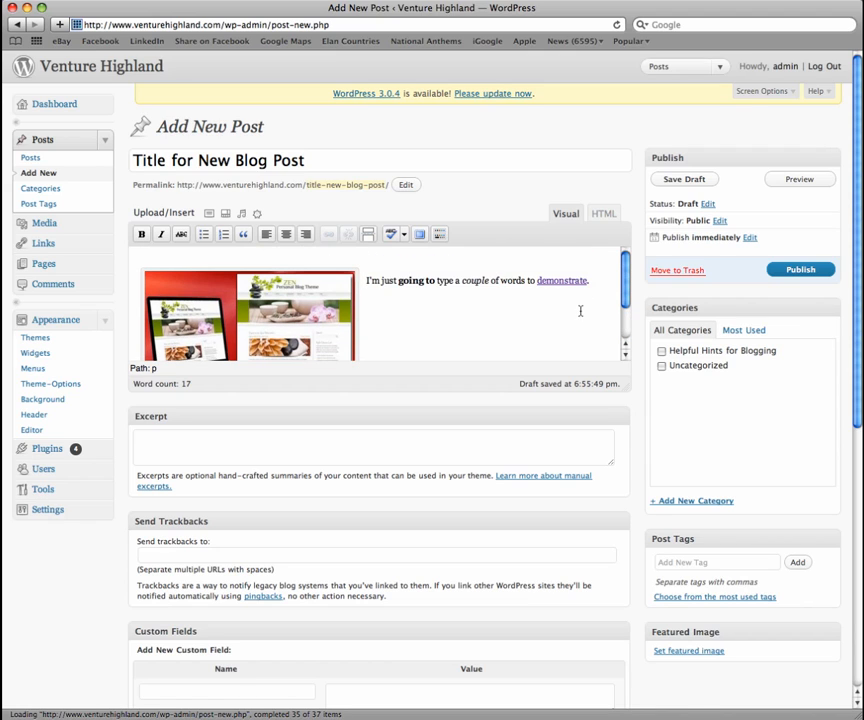
{"action": "left_click_drag", "start_coordinate": [858, 104], "coordinate": [845, 262]}
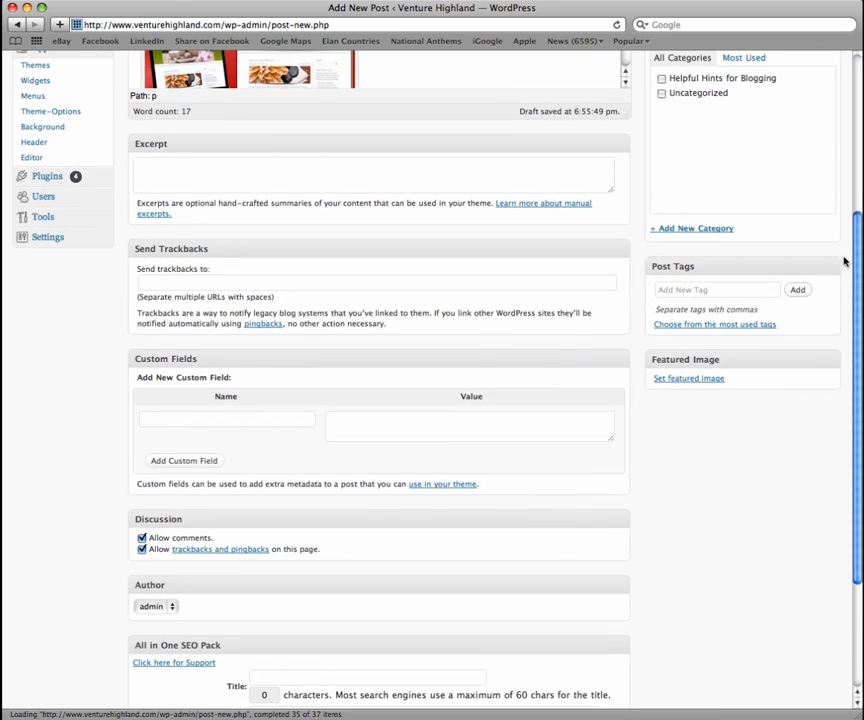
{"action": "left_click", "coordinate": [313, 286]}
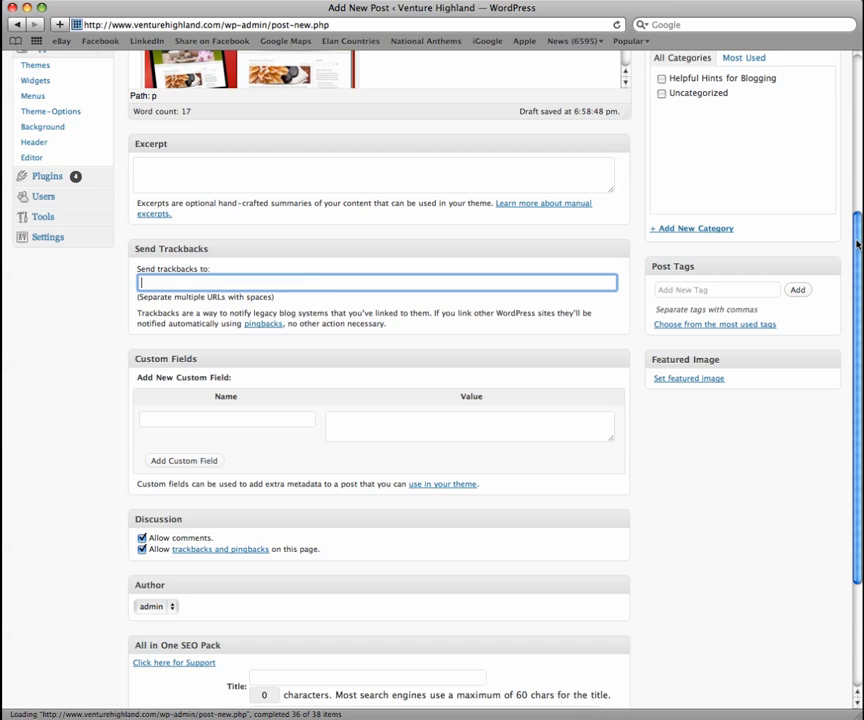
Set the All in One SEO Pack title to "New Blog Post Hints" and its description to "The URL Dr. offers hints for new bloggers."
{"action": "left_click_drag", "start_coordinate": [857, 244], "coordinate": [852, 338]}
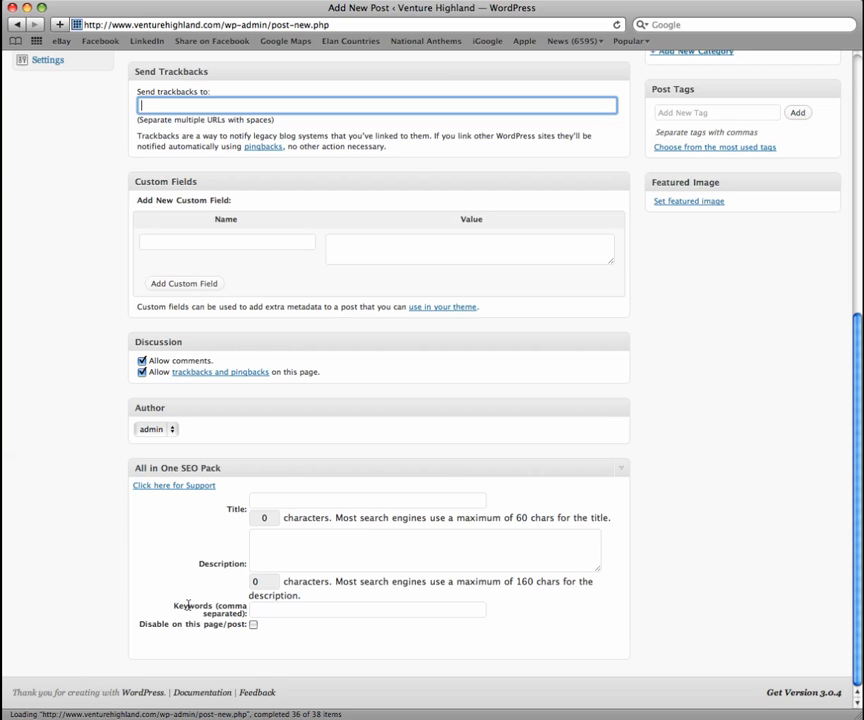
{"action": "left_click", "coordinate": [283, 500]}
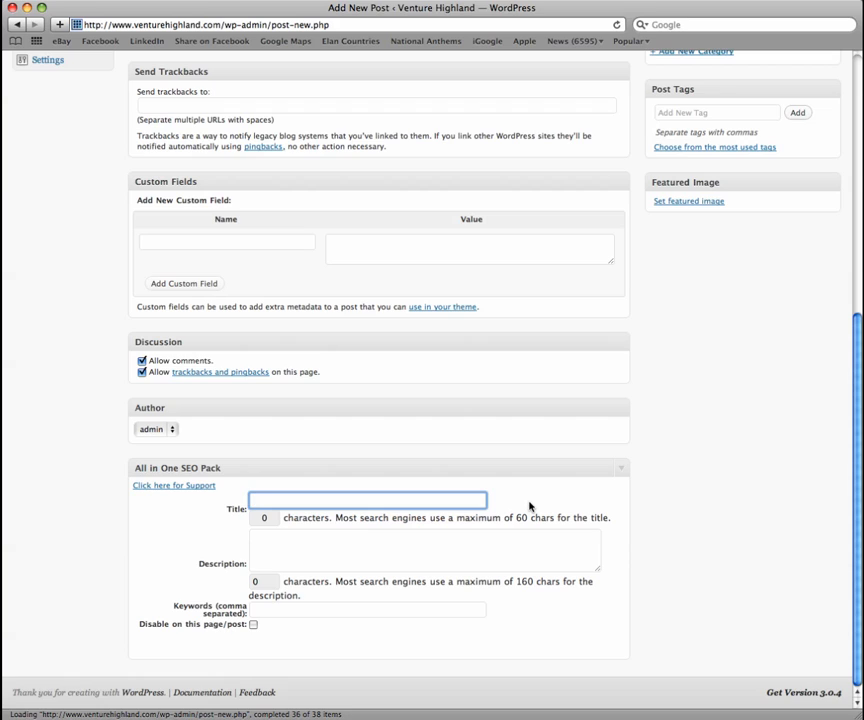
{"action": "type", "text": "New Blog Post Hints"}
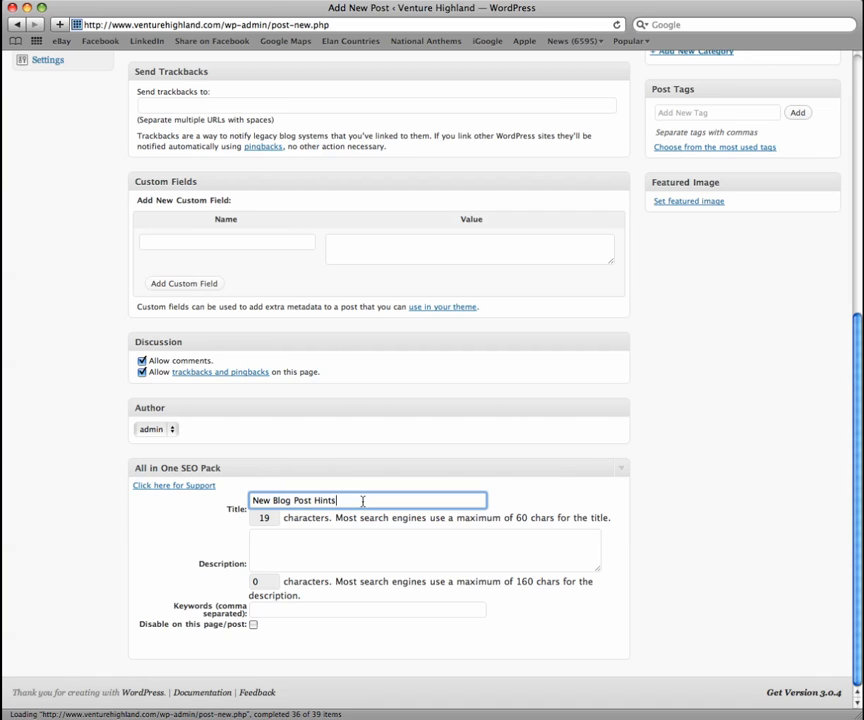
{"action": "left_click", "coordinate": [315, 549]}
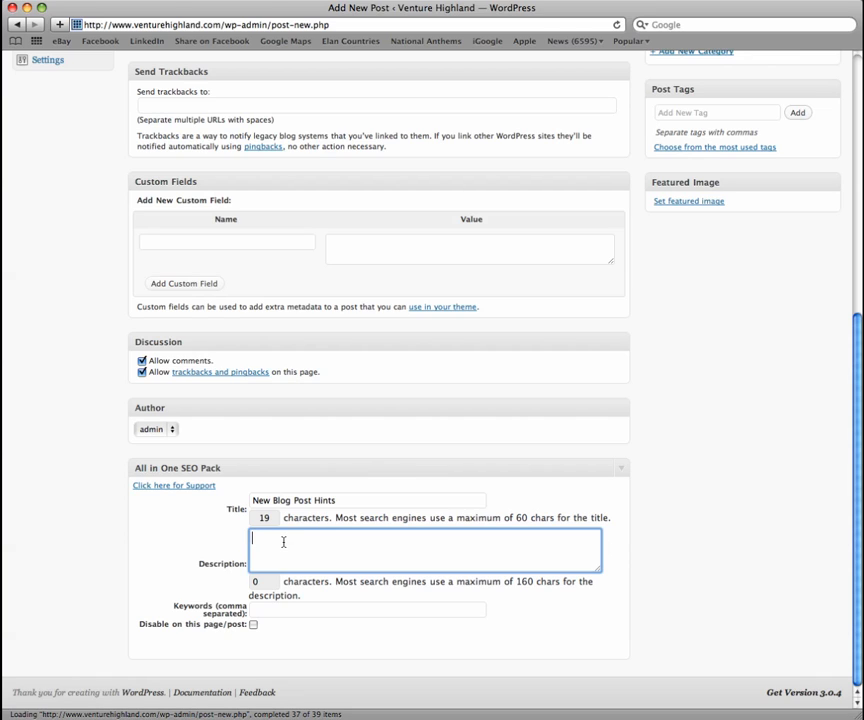
{"action": "type", "text": "The URL Dr. offers hints for new bloggers."}
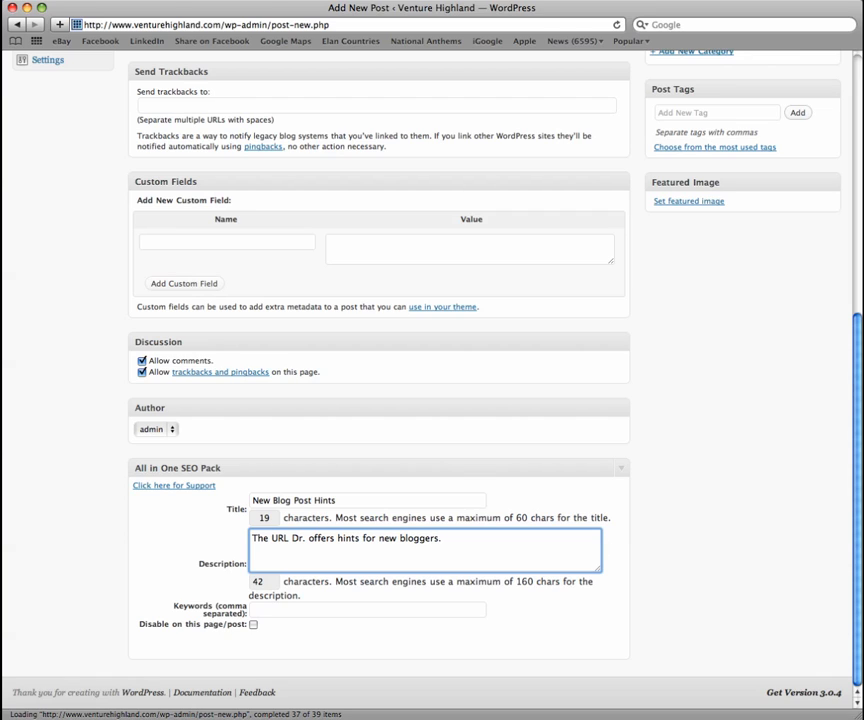
Enter "new blog,blogs,blog post" as the SEO keywords for the post
{"action": "left_click", "coordinate": [280, 611]}
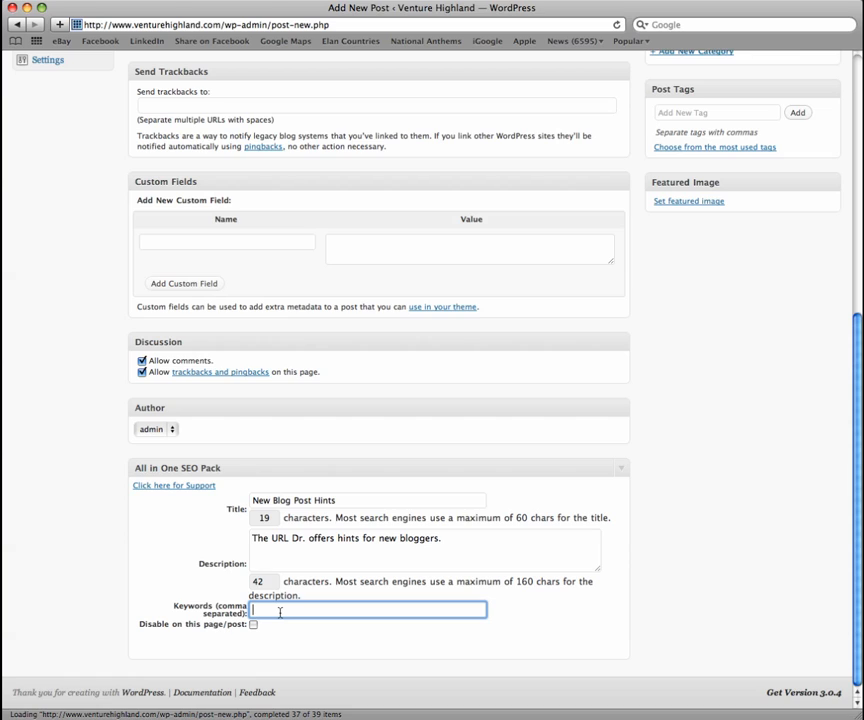
{"action": "type", "text": "new blog,blogs,blog"}
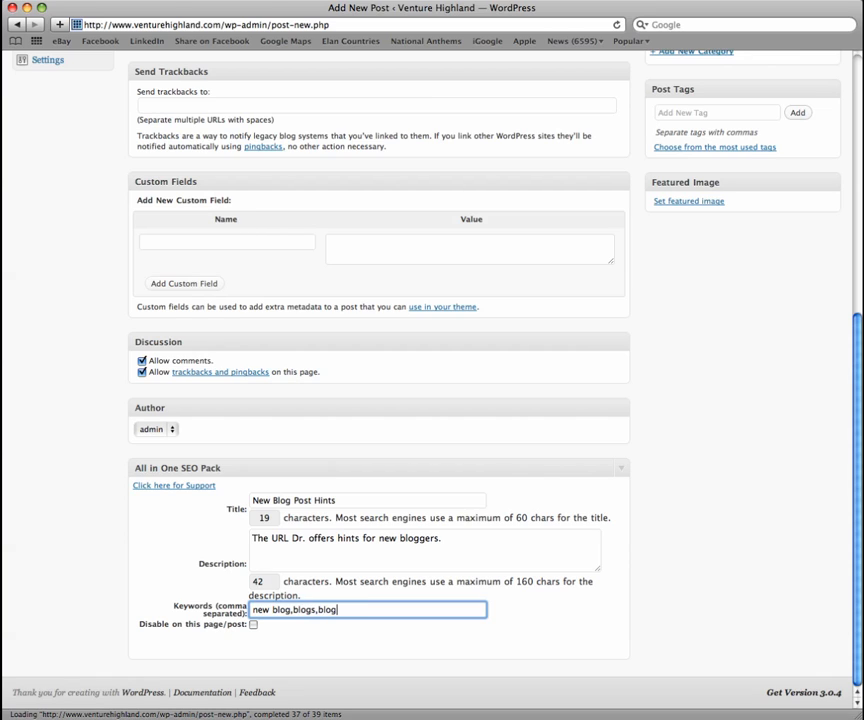
{"action": "type", "text": " post"}
Add the post tags "blogs", "blog posts" and "blogging hints" to the post
{"action": "scroll", "coordinate": [820, 500], "scroll_direction": "up", "scroll_amount": 5}
{"action": "scroll", "coordinate": [846, 432], "scroll_direction": "up", "scroll_amount": 6}
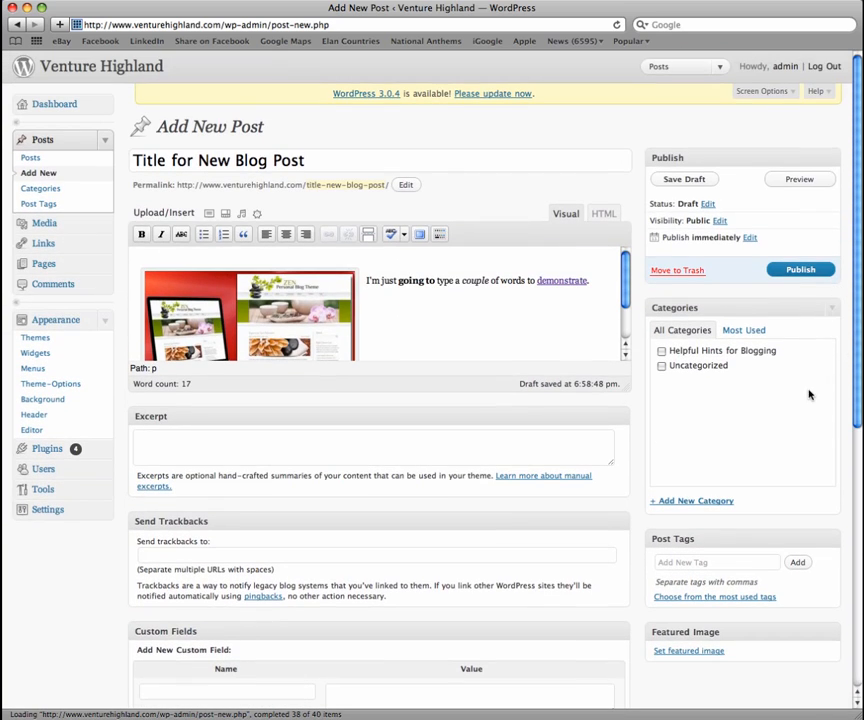
{"action": "left_click", "coordinate": [713, 562]}
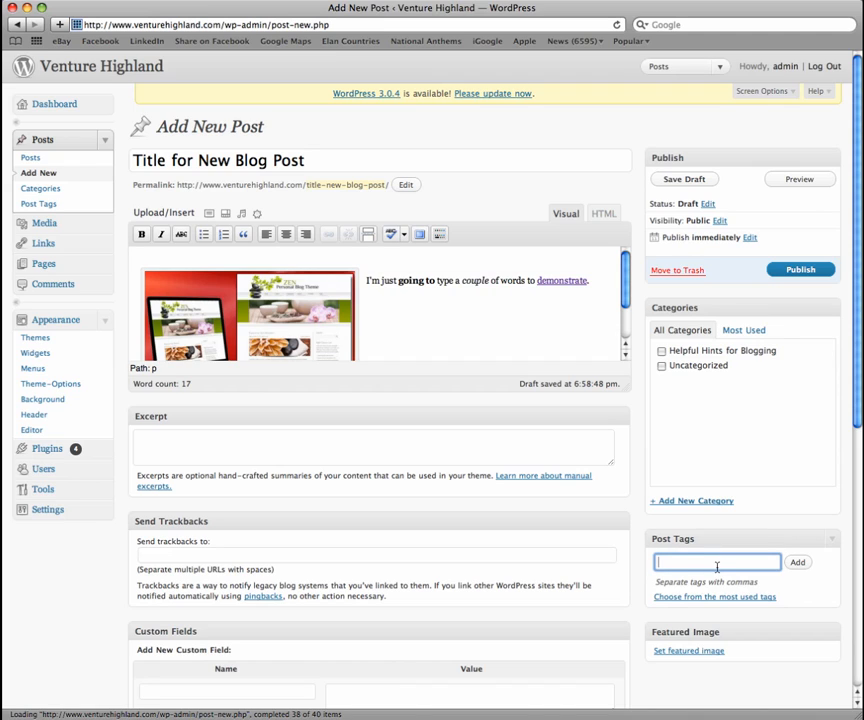
{"action": "type", "text": "blogs,blogposts"}
{"action": "key", "text": "BackSpace"}
{"action": "key", "text": "BackSpace"}
{"action": "key", "text": "BackSpace"}
{"action": "key", "text": "BackSpace"}
{"action": "key", "text": "BackSpace"}
{"action": "type", "text": "posts,"}
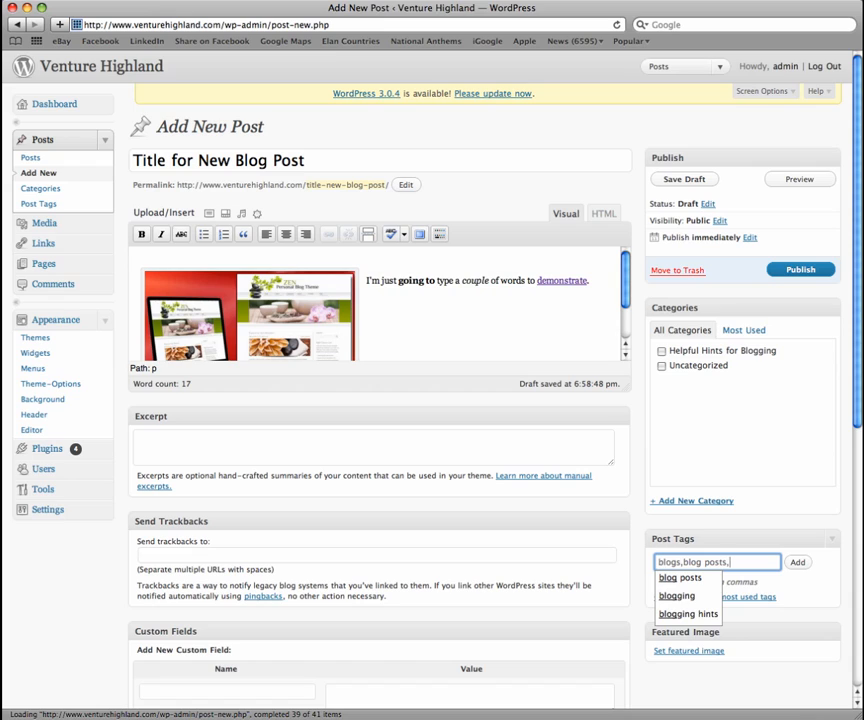
{"action": "type", "text": "bloggin"}
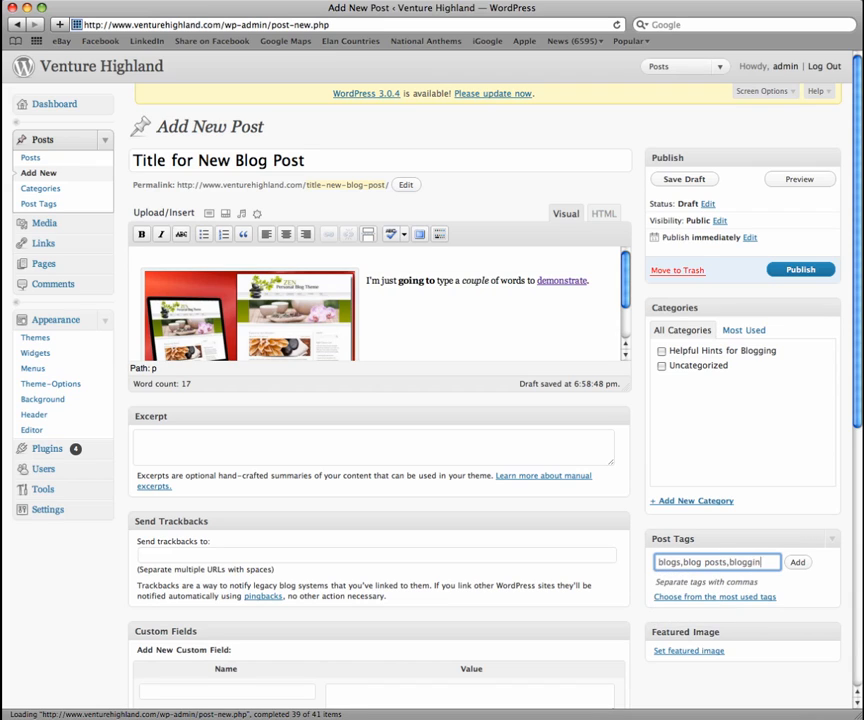
{"action": "type", "text": "g hints"}
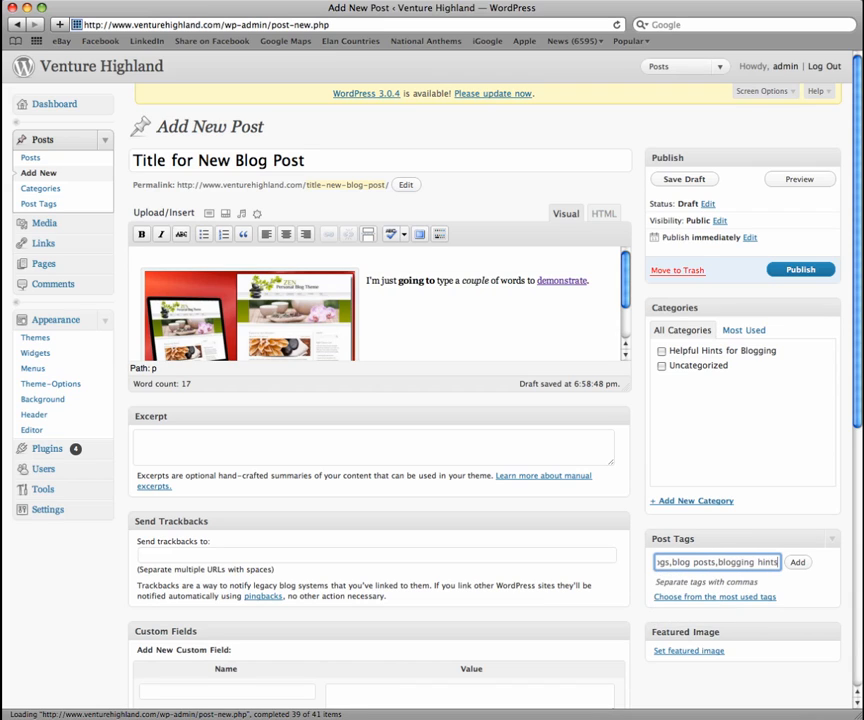
{"action": "left_click", "coordinate": [799, 563]}
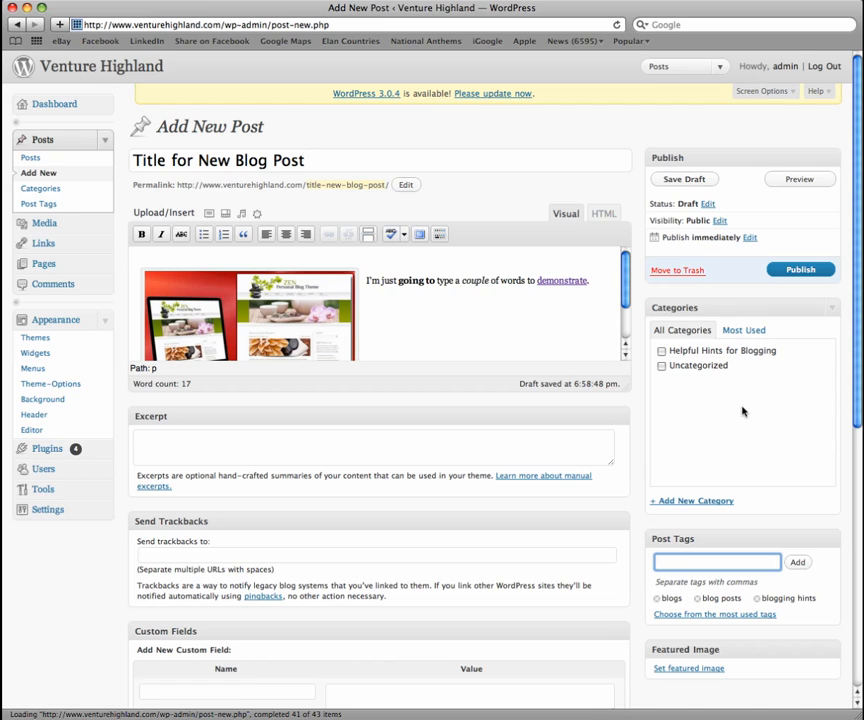
Create the category "New Category Names", but assign the post only to "Helpful Hints for Blogging"
{"action": "left_click", "coordinate": [717, 503]}
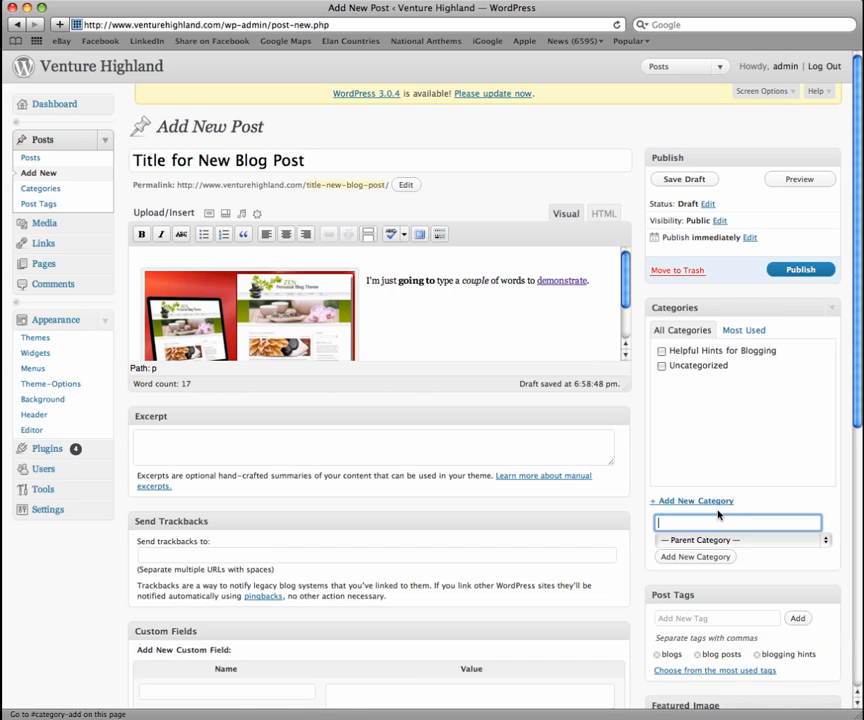
{"action": "type", "text": "New C"}
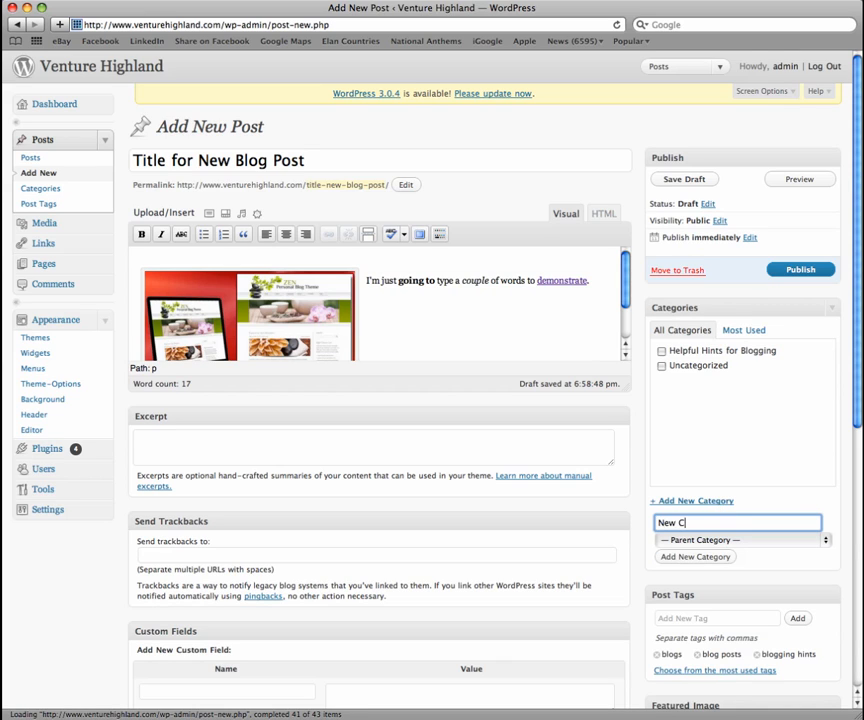
{"action": "type", "text": "ategory Names"}
{"action": "left_click", "coordinate": [690, 557]}
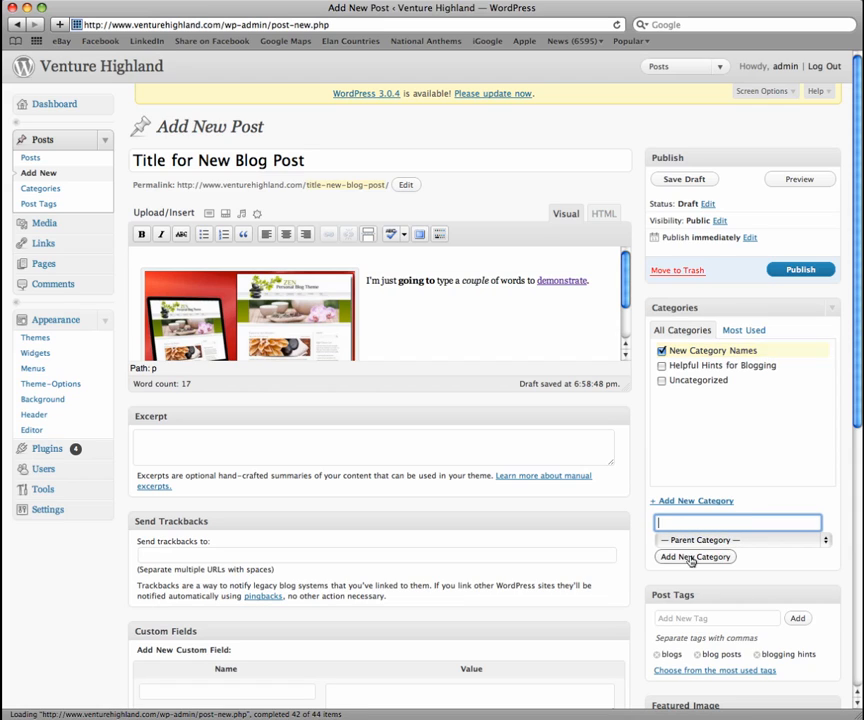
{"action": "left_click", "coordinate": [662, 351]}
{"action": "left_click", "coordinate": [662, 366]}
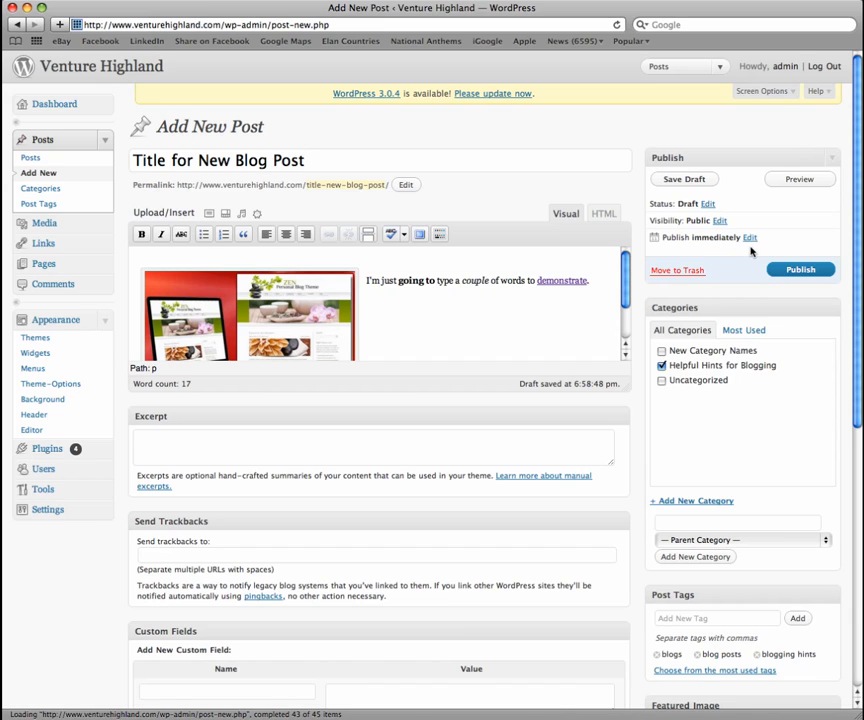
Preview the draft post in a separate window, close the preview and publish the post
{"action": "left_click", "coordinate": [800, 180]}
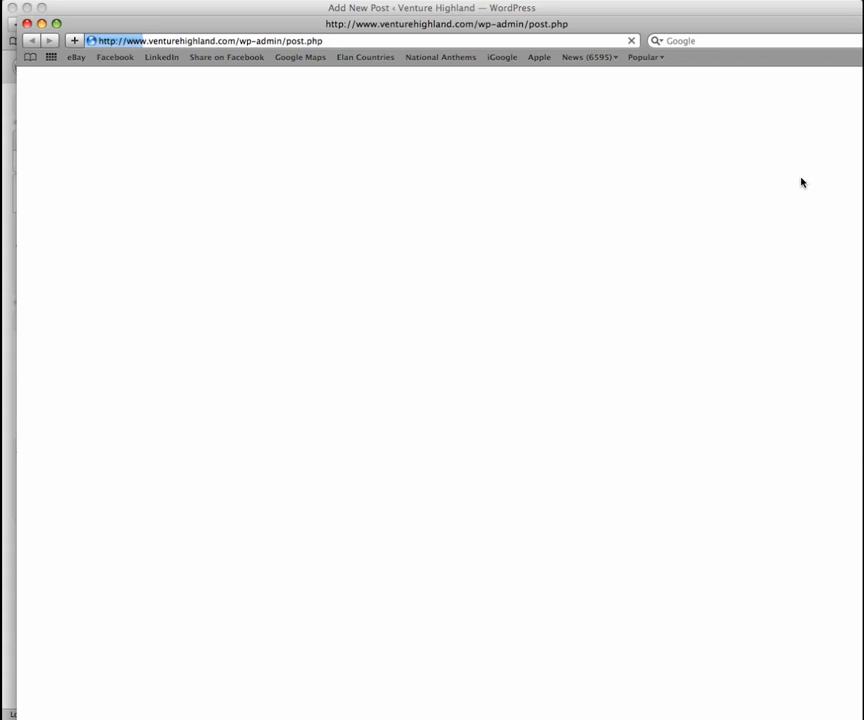
{"action": "left_click_drag", "start_coordinate": [790, 29], "coordinate": [763, 17]}
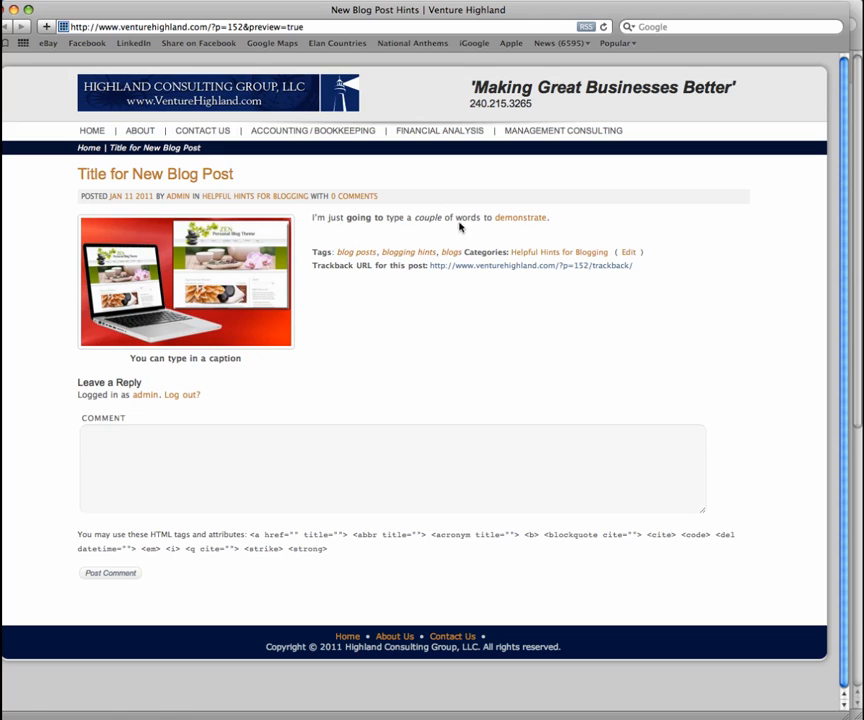
{"action": "left_click", "coordinate": [28, 9]}
{"action": "left_click", "coordinate": [157, 92]}
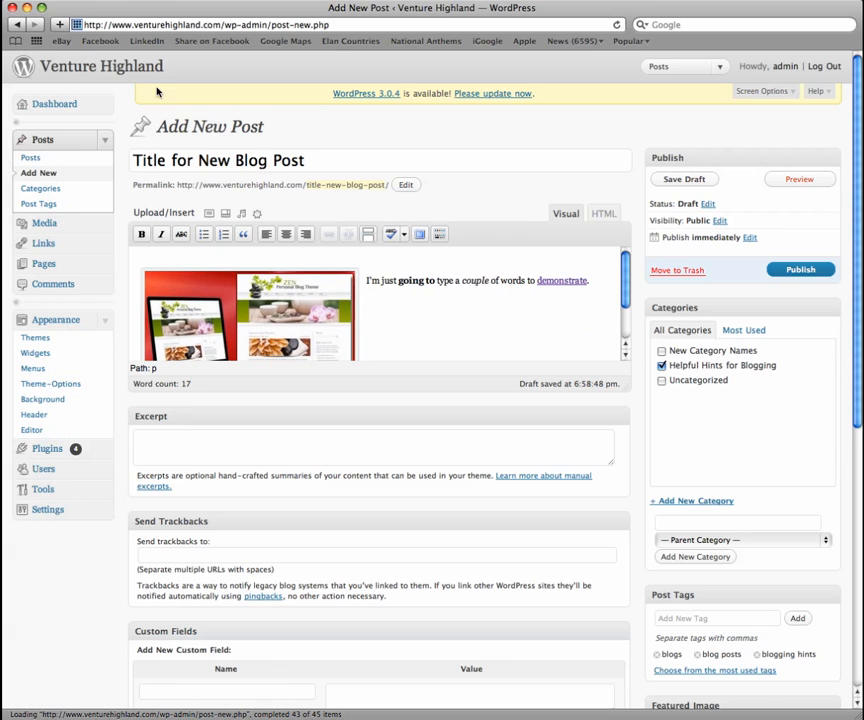
{"action": "left_click", "coordinate": [800, 270]}
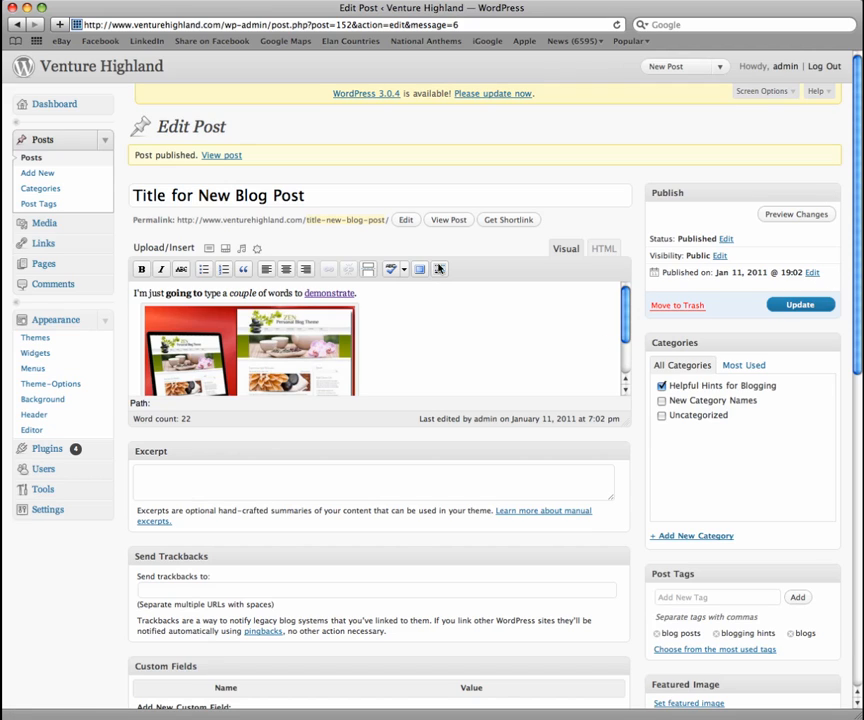
Check the published post's shortlink without changing it, and view the live post page
{"action": "left_click", "coordinate": [499, 220]}
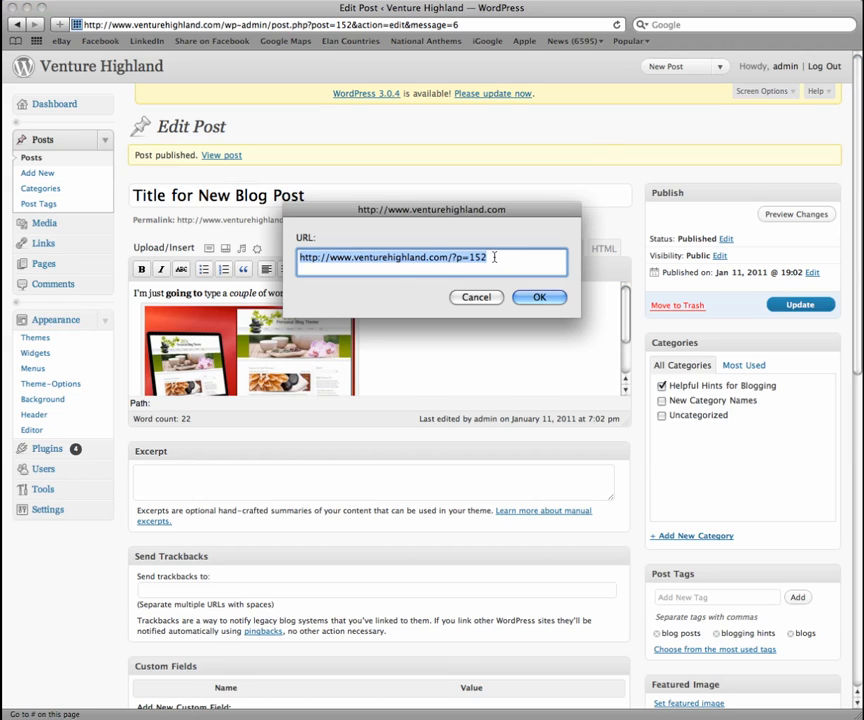
{"action": "right_click", "coordinate": [320, 258]}
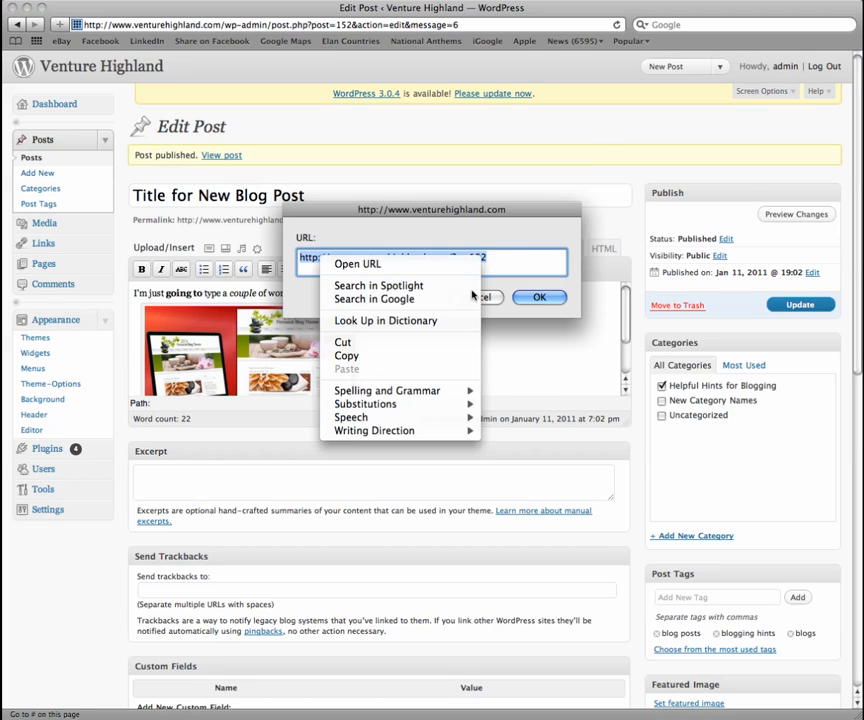
{"action": "left_click", "coordinate": [490, 299]}
{"action": "left_click", "coordinate": [485, 298]}
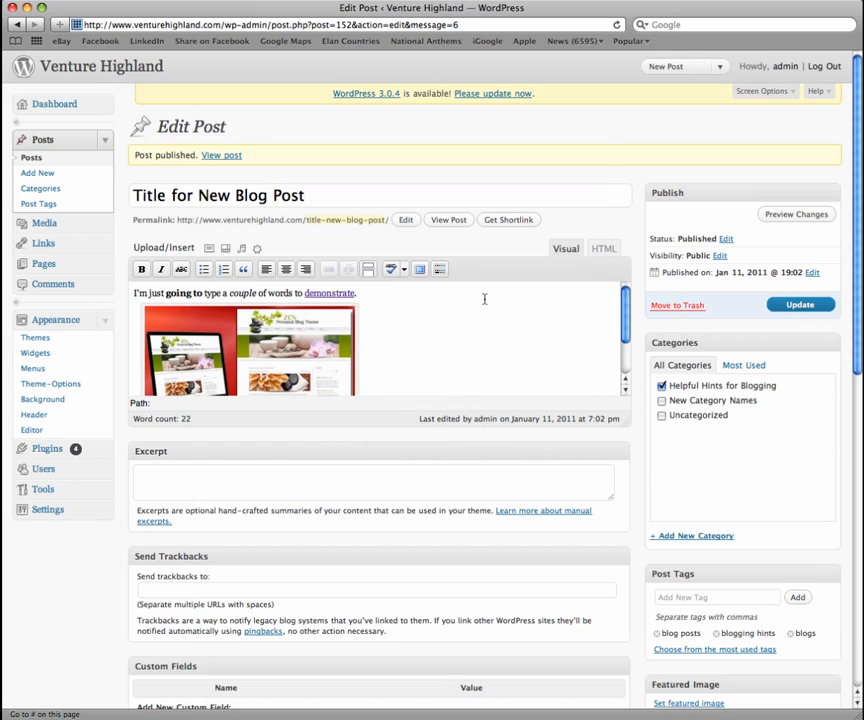
{"action": "left_click", "coordinate": [446, 221]}
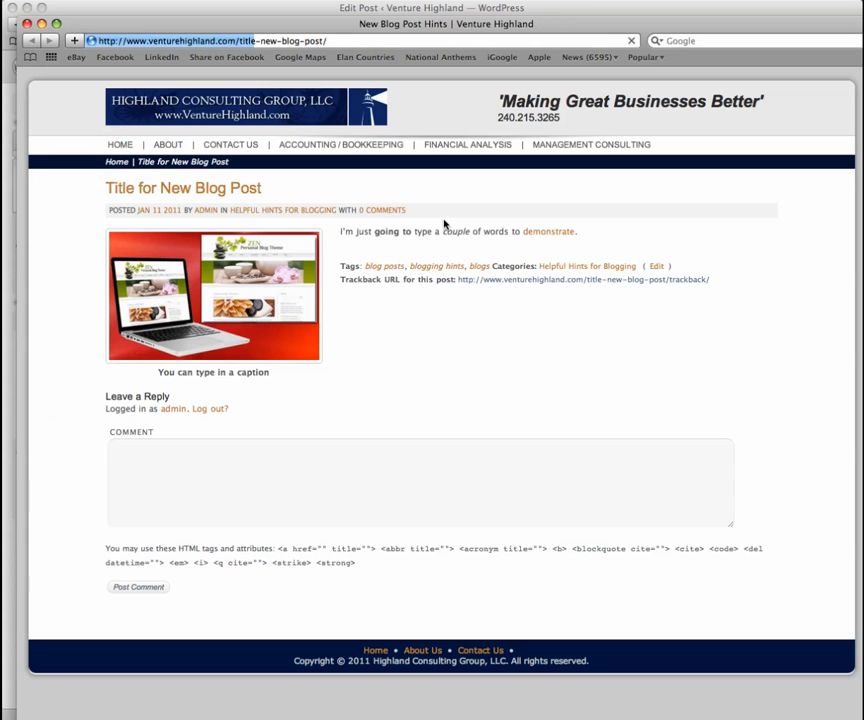
{"action": "left_click", "coordinate": [27, 22]}
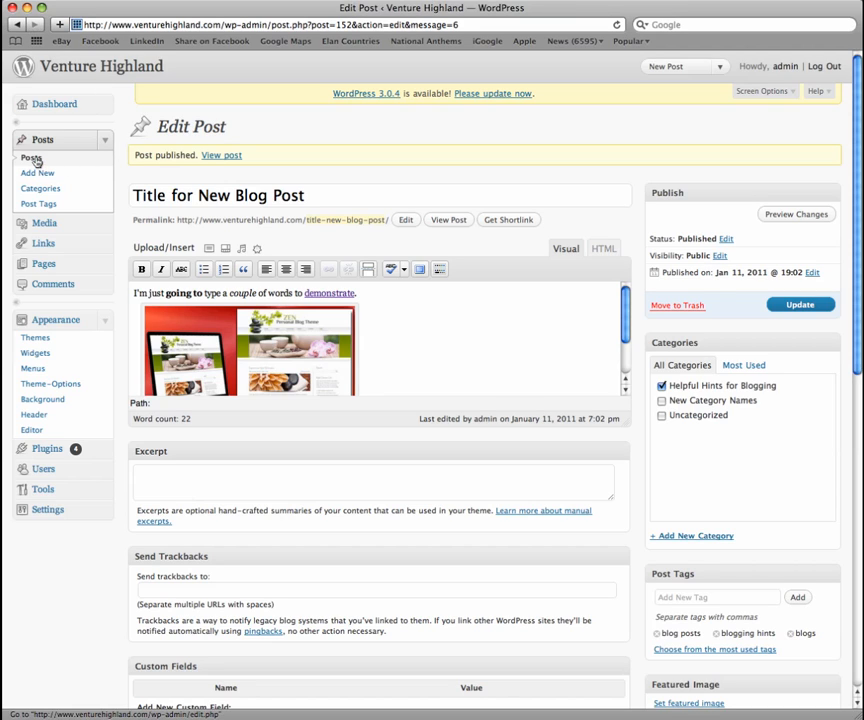
Look through the site's posts, categories, post tags and comments pages, ending back at the posts list
{"action": "left_click", "coordinate": [34, 159]}
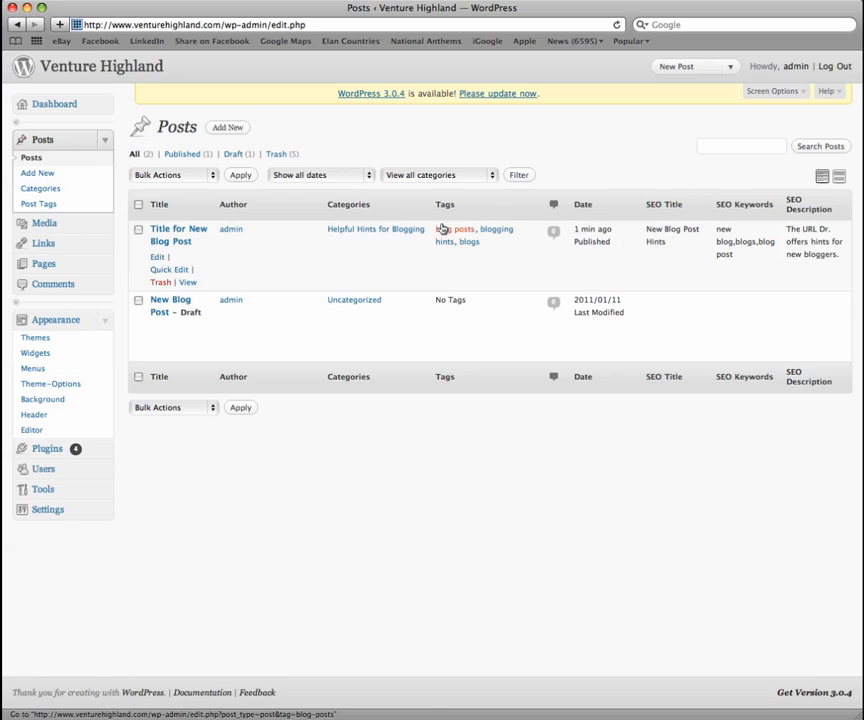
{"action": "left_click", "coordinate": [53, 192]}
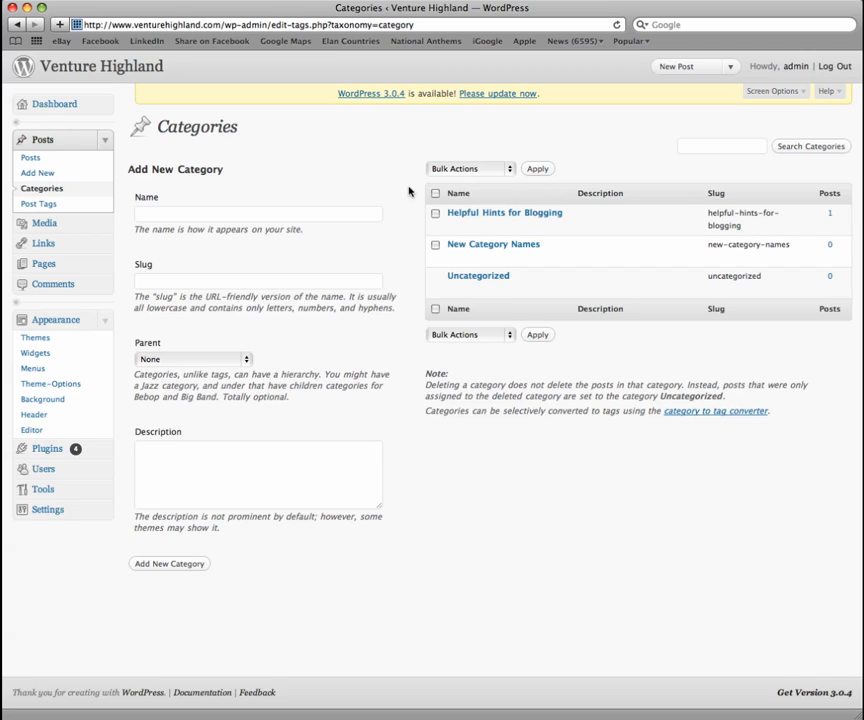
{"action": "left_click", "coordinate": [45, 206]}
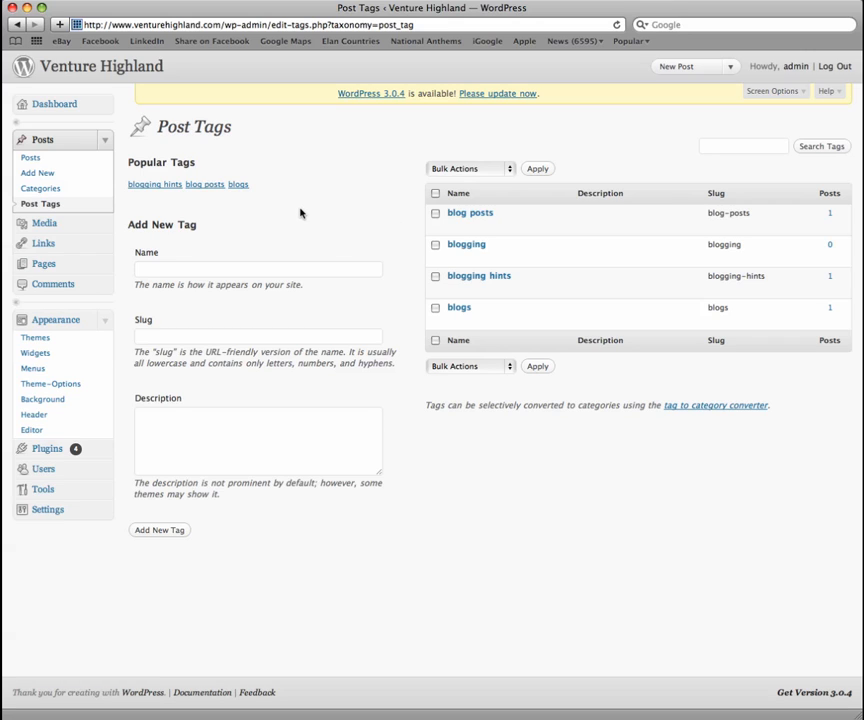
{"action": "left_click", "coordinate": [33, 158]}
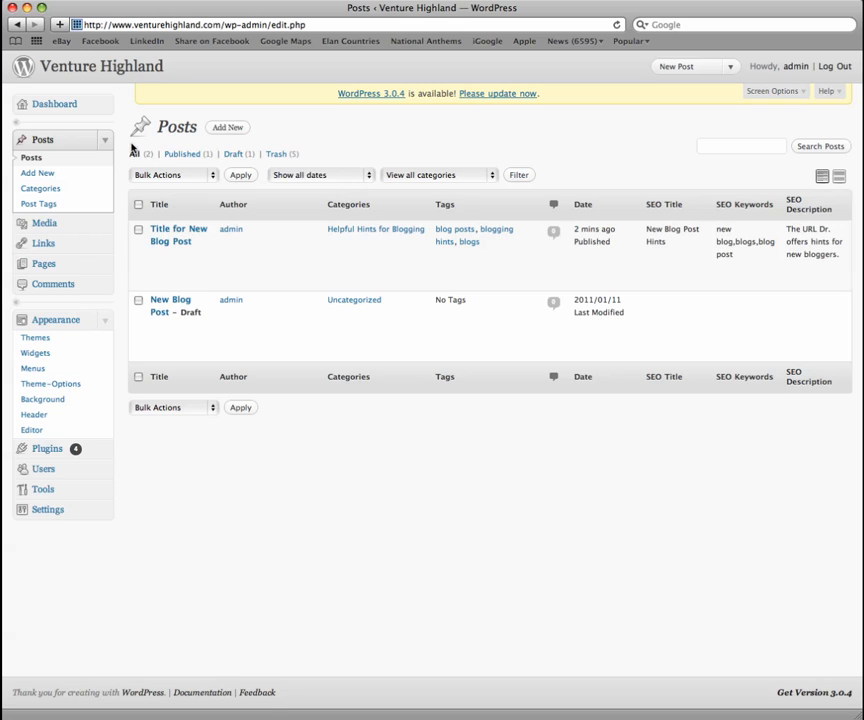
{"action": "left_click", "coordinate": [55, 287]}
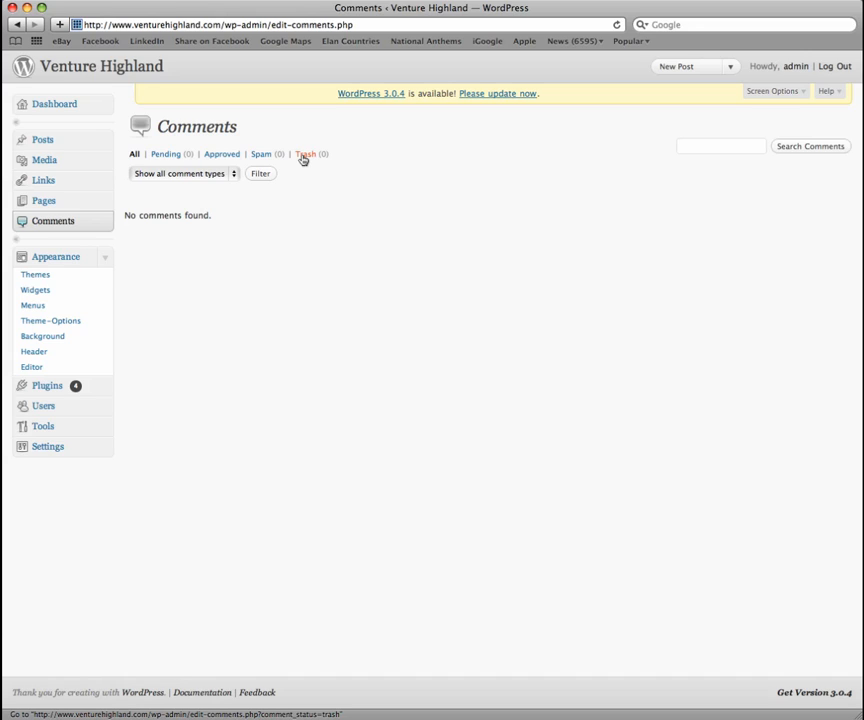
{"action": "left_click", "coordinate": [43, 144]}
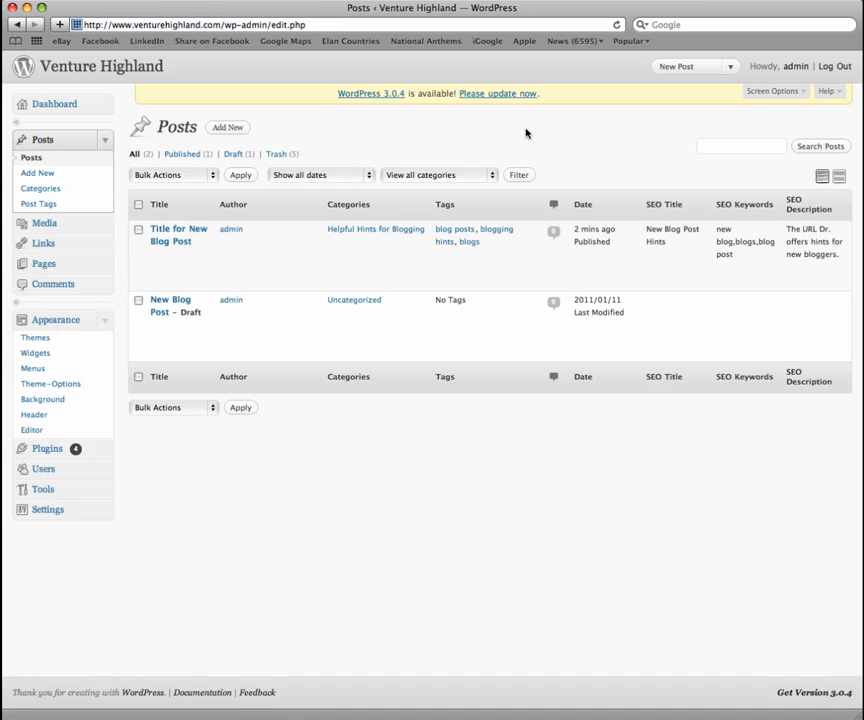